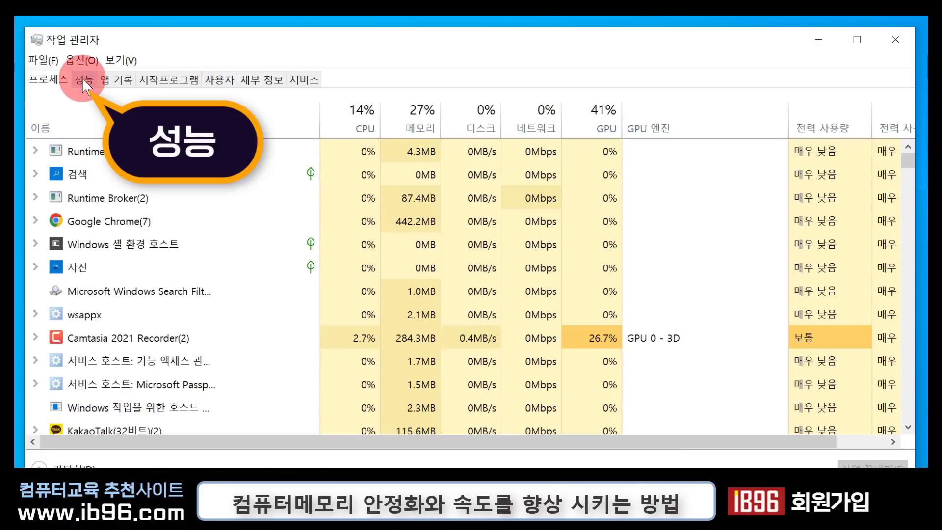
# - Review the memory usage, speed and used slots in Task Manager's performance view
pyautogui.click(83, 80)
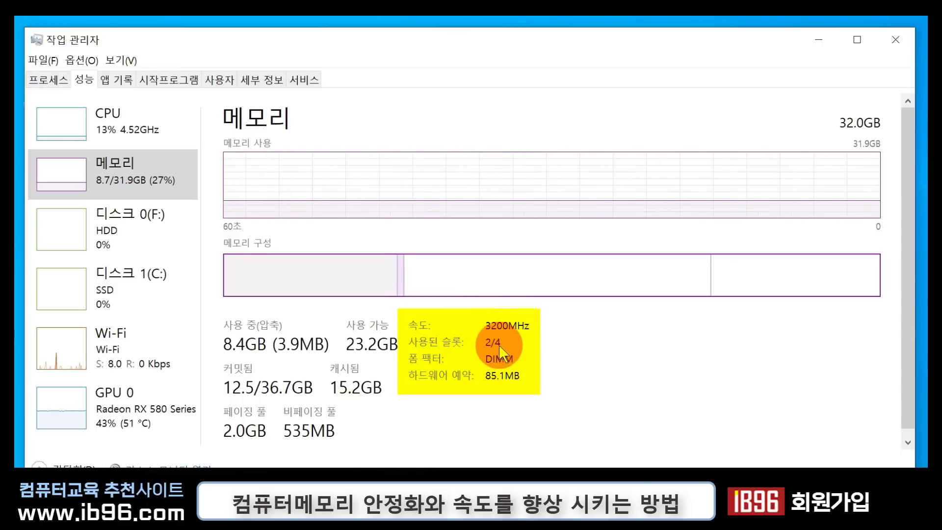
pyautogui.moveTo(498, 342)
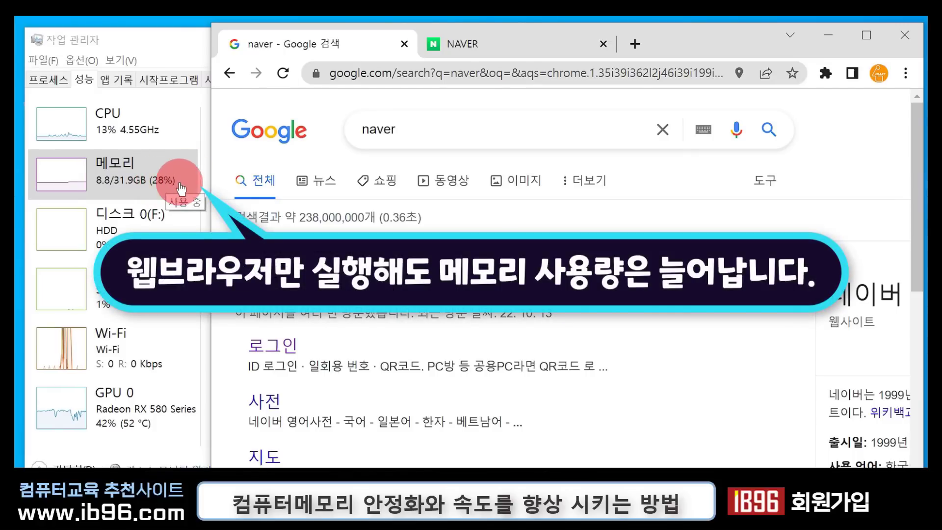
# - Open a large batch of browser tabs, compare the memory usage in Task Manager, and close Task Manager
pyautogui.click(646, 48)
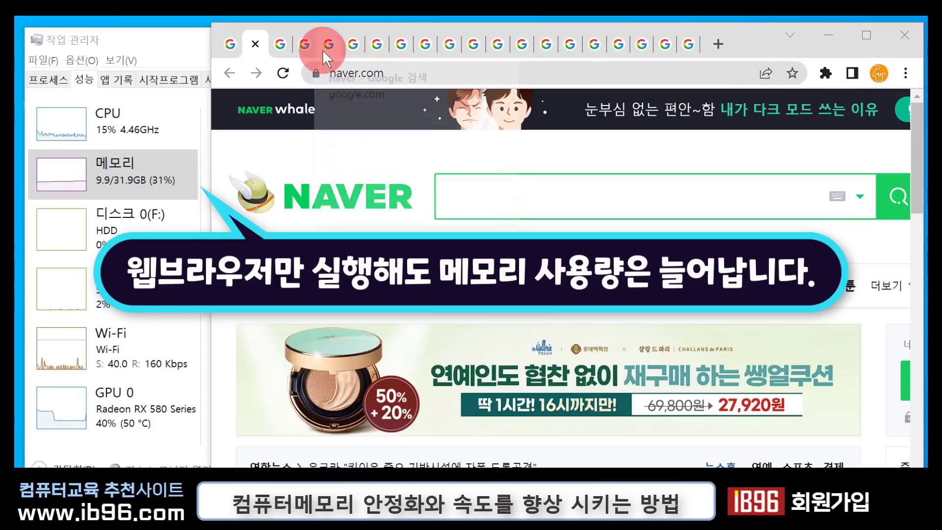
pyautogui.moveTo(303, 51)
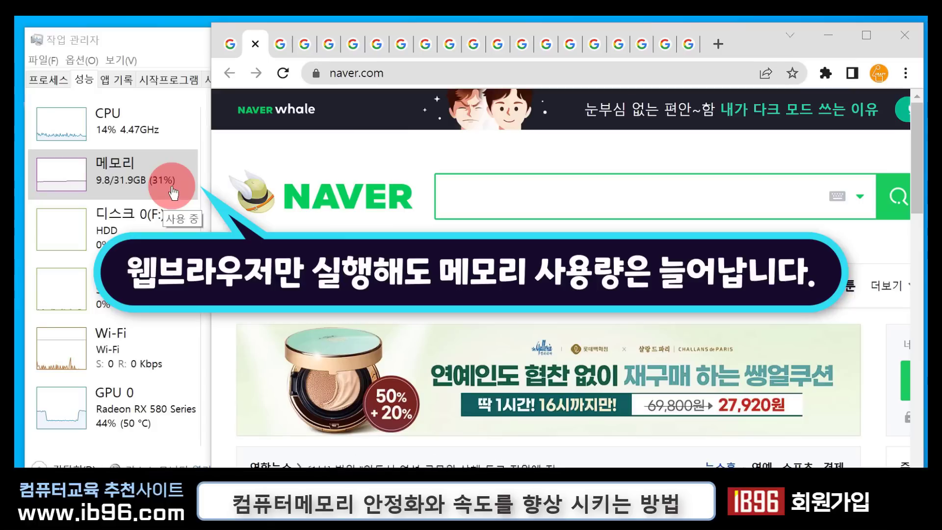
pyautogui.moveTo(481, 37)
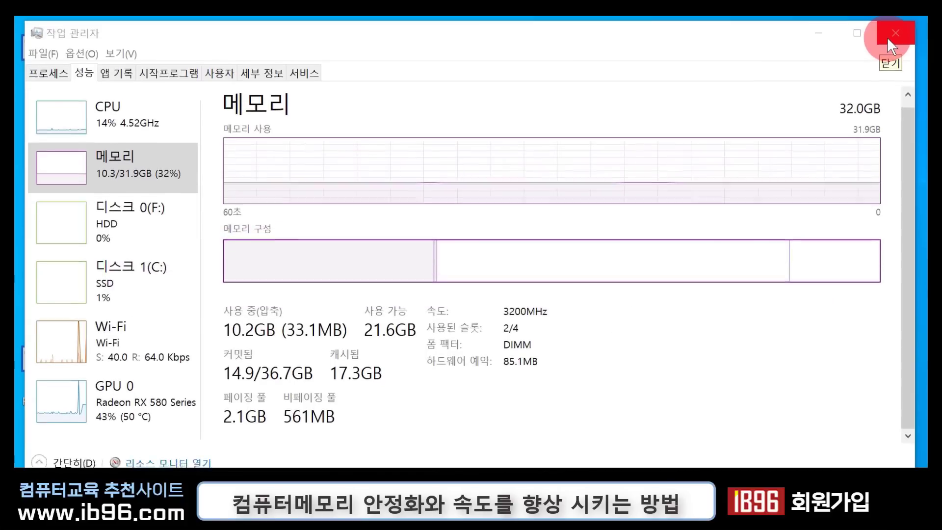
pyautogui.click(889, 40)
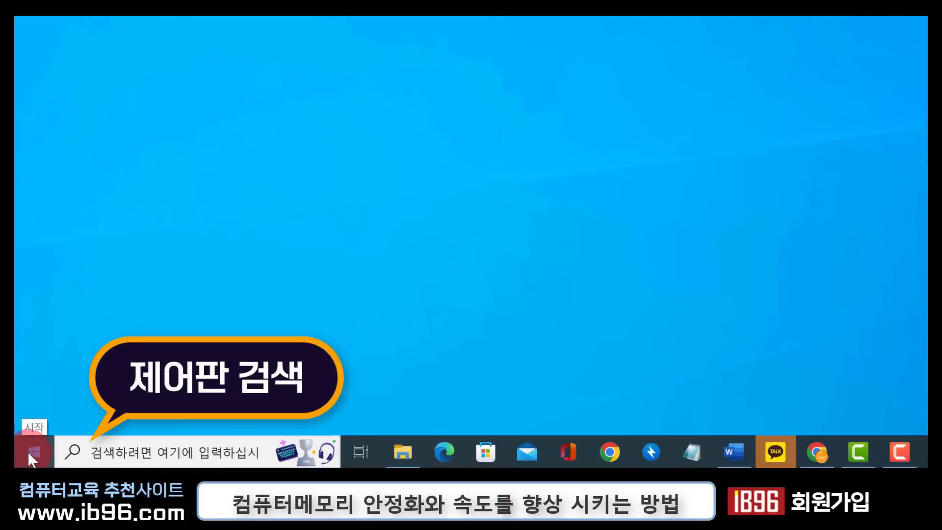
# - Search Windows for 제어판 and open the Control Panel
pyautogui.click(33, 453)
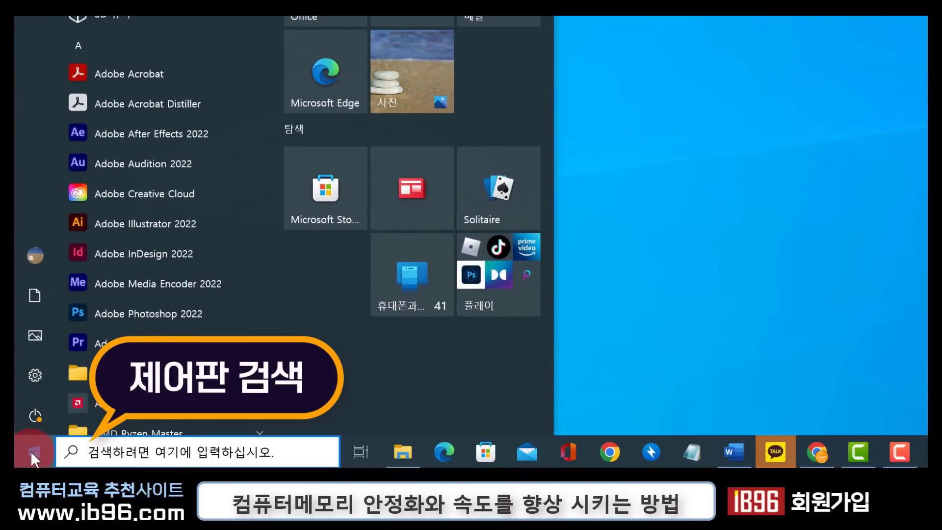
pyautogui.write('제어판')
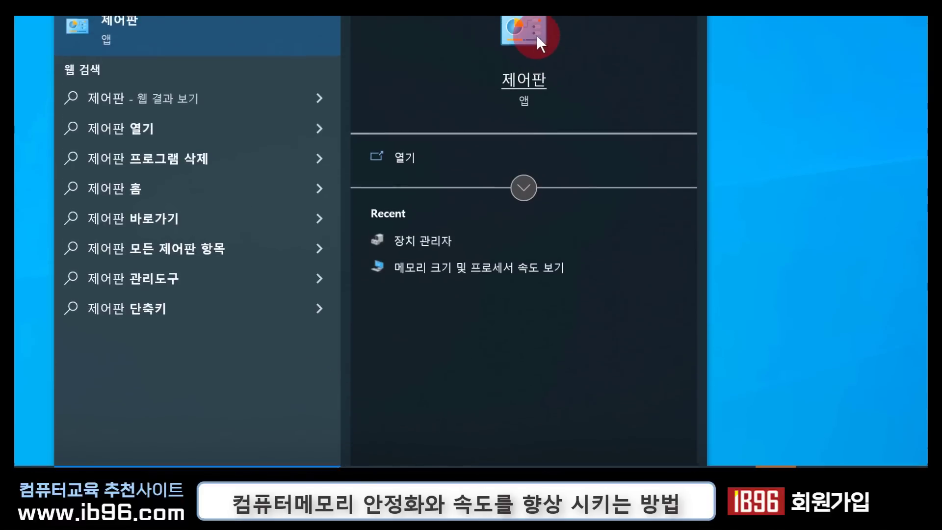
pyautogui.click(537, 63)
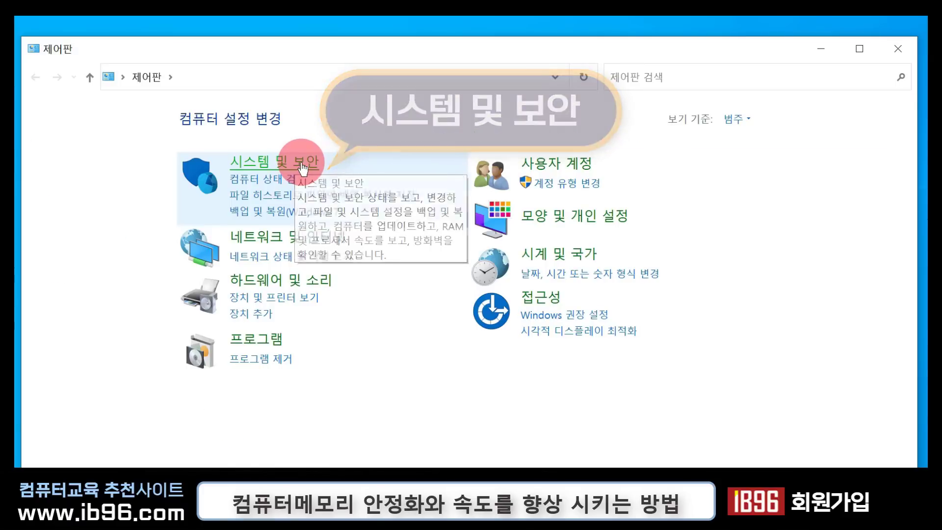
# - Go through 시스템 및 보안 to the system information page and open 고급 시스템 설정
pyautogui.click(303, 169)
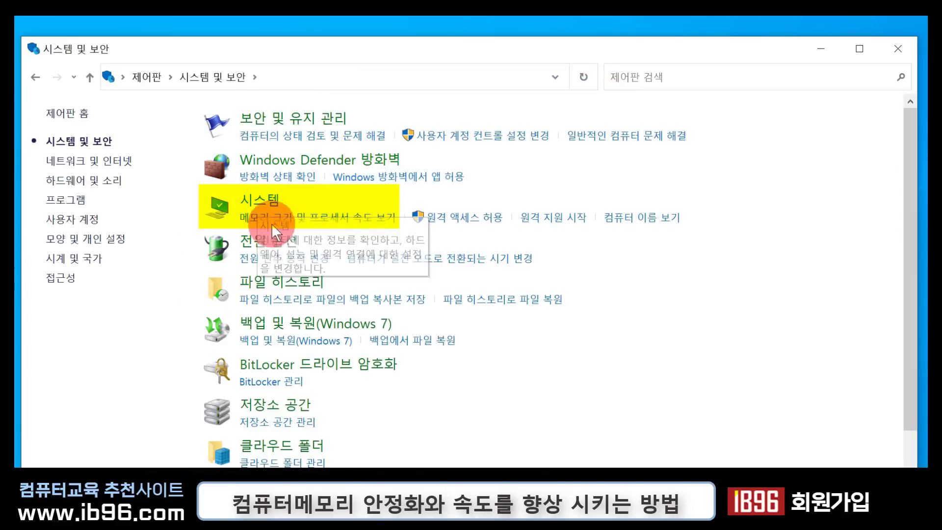
pyautogui.click(340, 223)
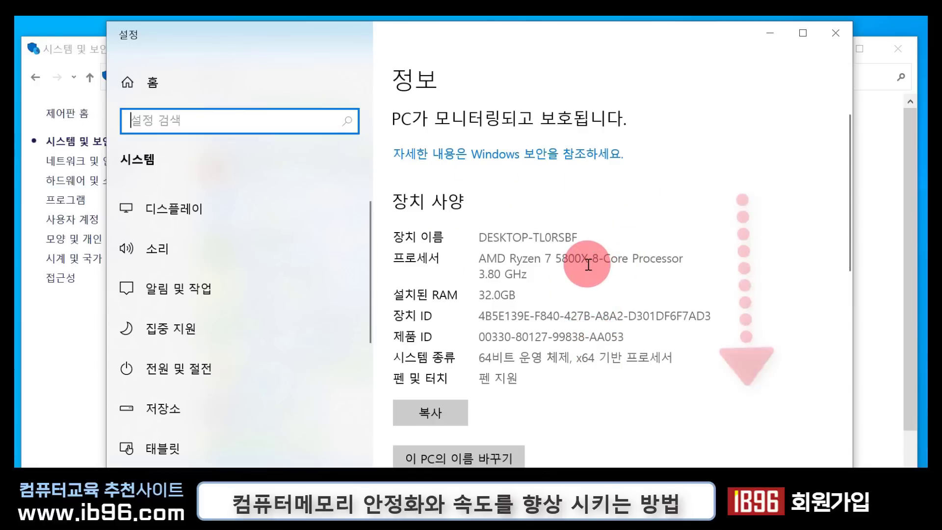
pyautogui.scroll(-5, 588, 265)
pyautogui.scroll(-6, 589, 265)
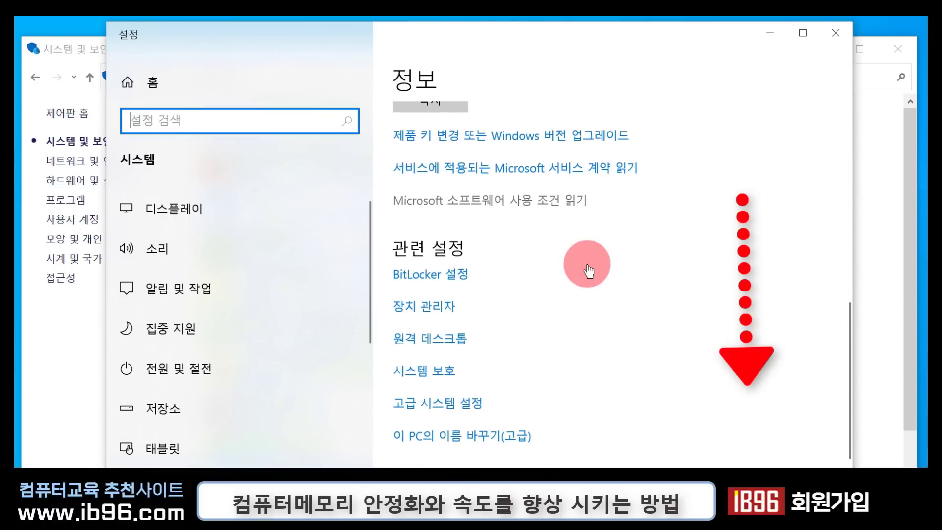
pyautogui.click(456, 410)
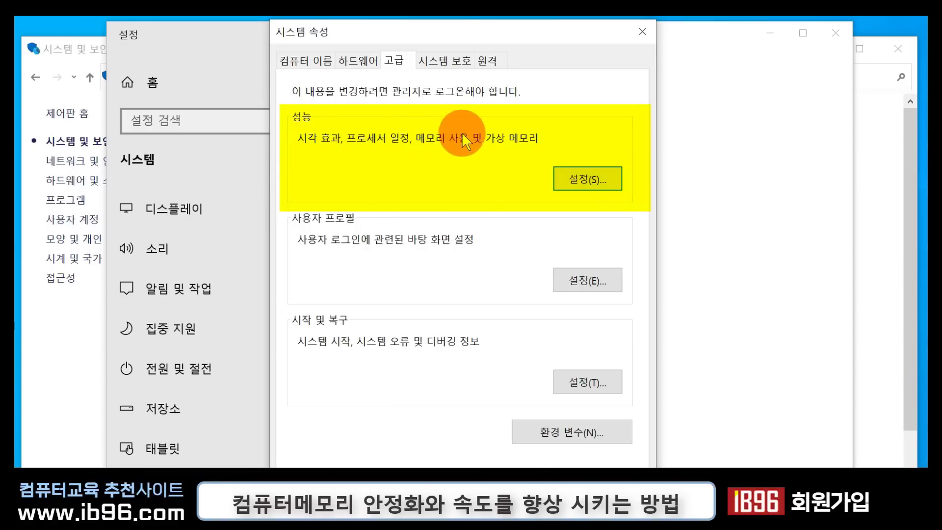
# - Open the advanced performance options and bring up the virtual memory (가상 메모리) settings
pyautogui.click(585, 176)
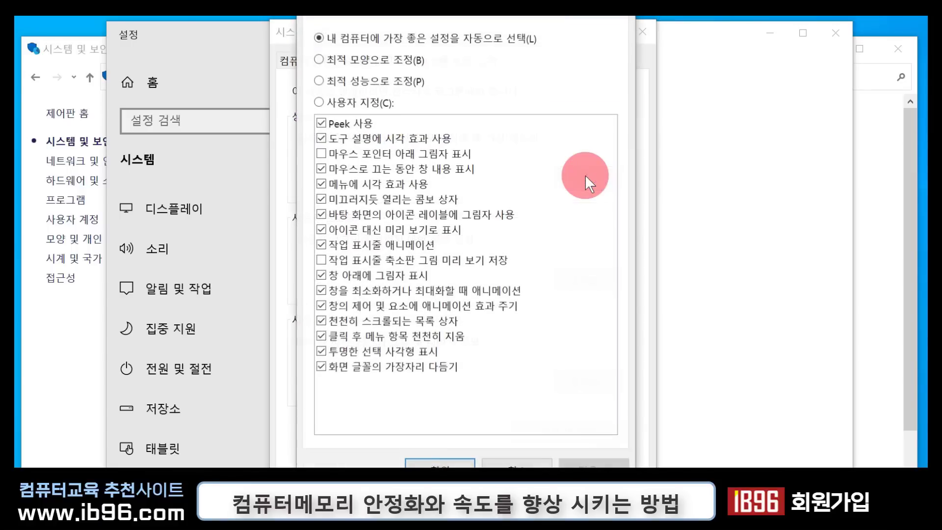
pyautogui.moveTo(335, 39); pyautogui.dragTo(369, 40)
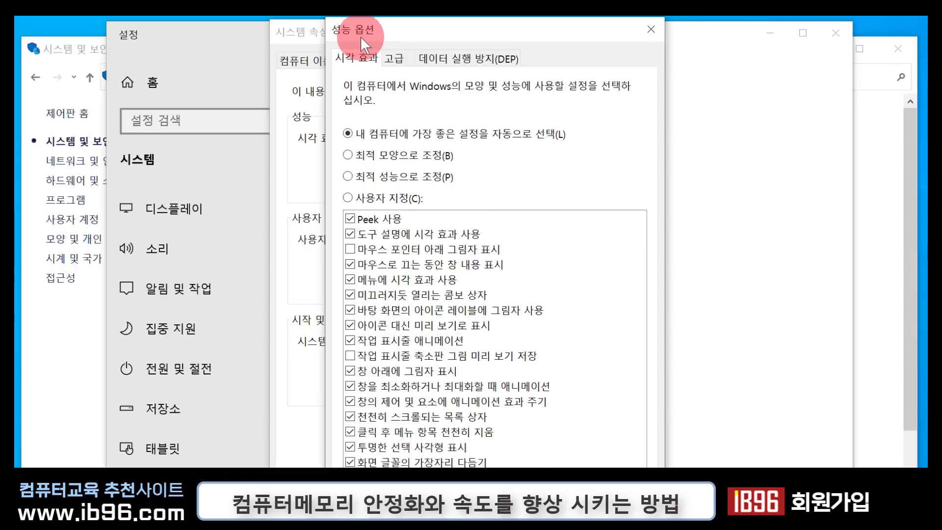
pyautogui.click(405, 57)
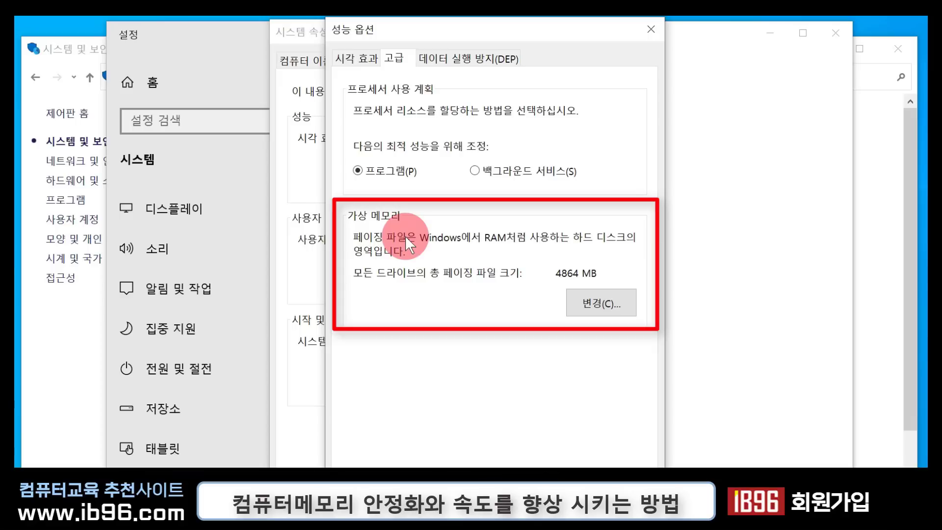
pyautogui.click(593, 303)
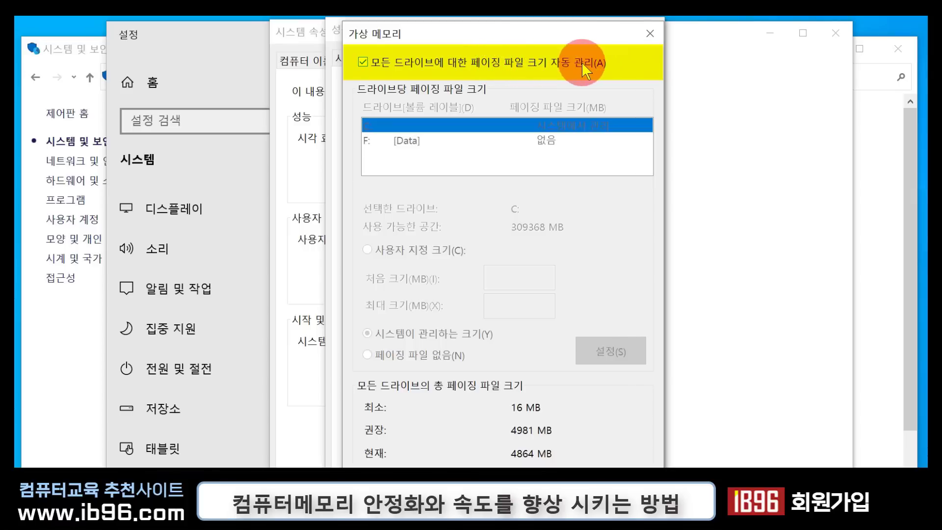
# - Turn off automatic paging file management for all drives and choose a custom size (사용자 지정 크기) for drive C:
pyautogui.click(363, 61)
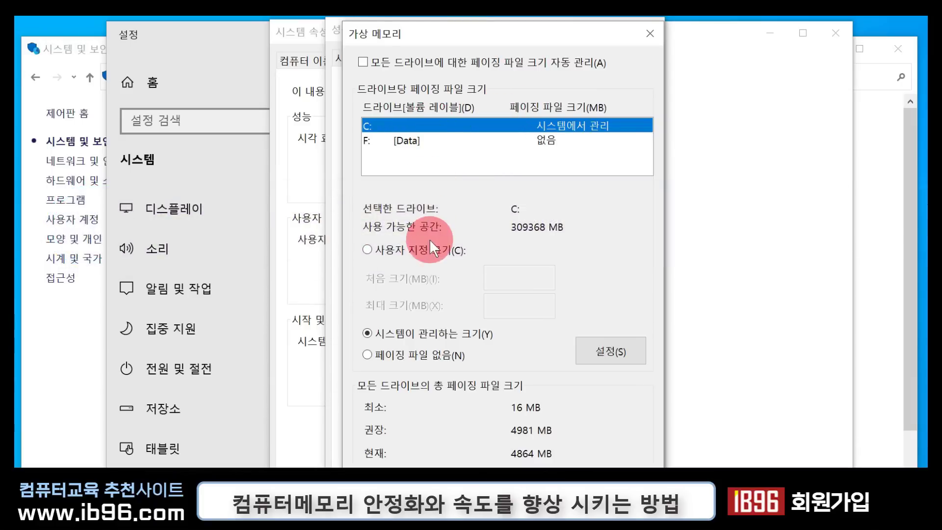
pyautogui.click(429, 251)
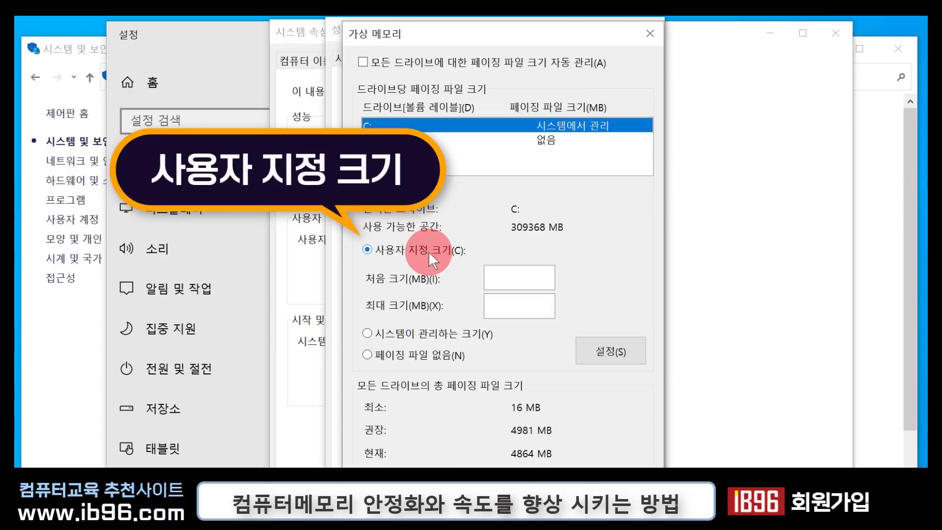
pyautogui.click(511, 275)
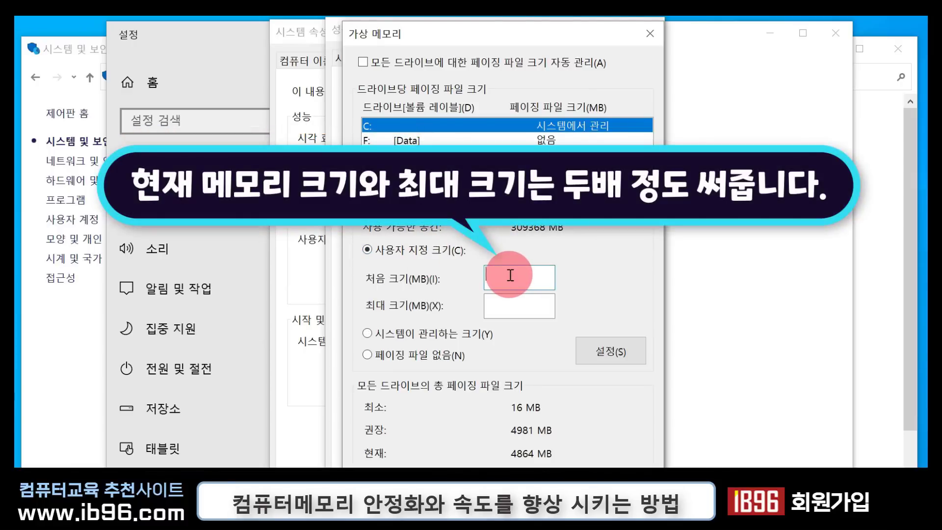
pyautogui.click(513, 310)
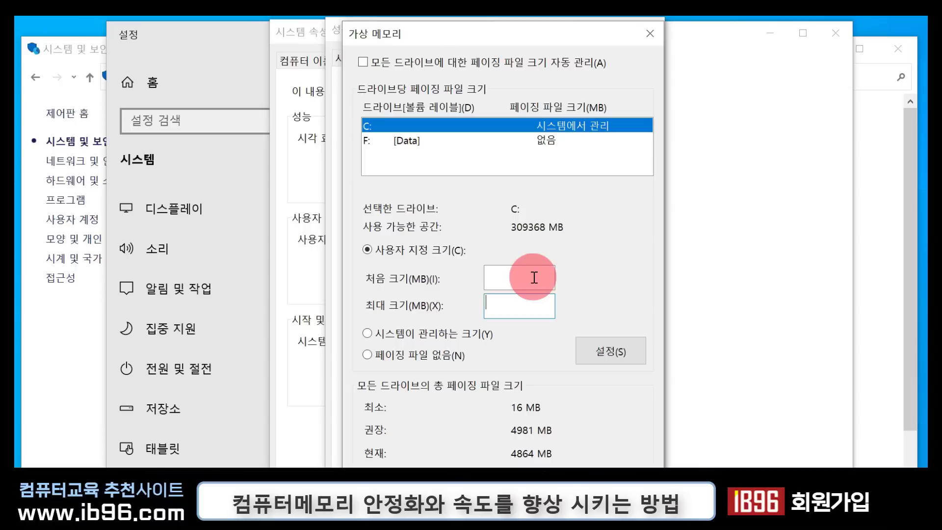
# - Check the installed RAM in the device specifications on the system information page
pyautogui.click(220, 28)
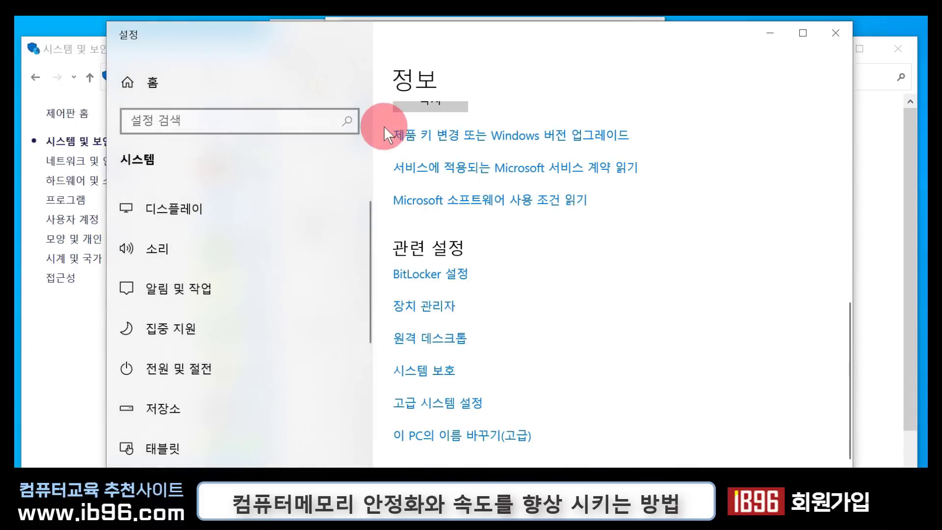
pyautogui.scroll(10, 476, 267)
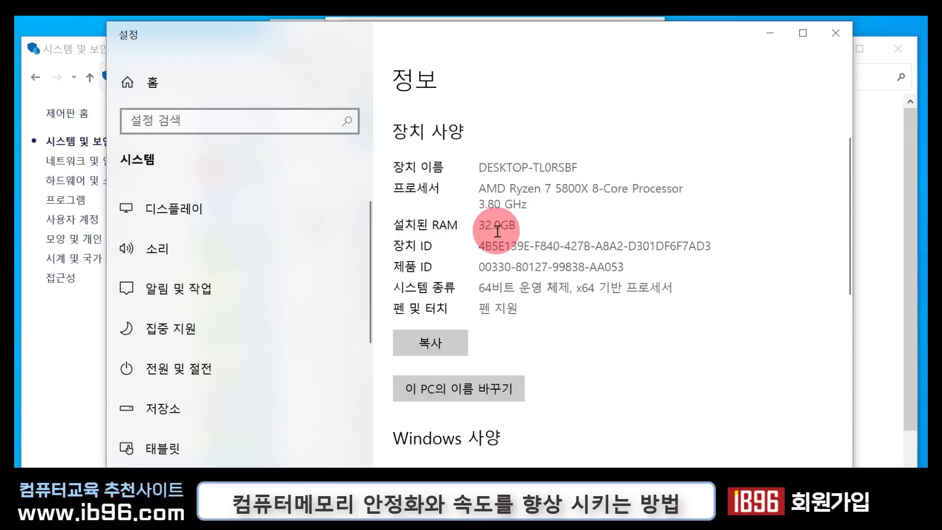
pyautogui.moveTo(513, 227)
pyautogui.mouseDown()
pyautogui.moveTo(479, 225)
pyautogui.moveTo(514, 227)
pyautogui.mouseUp()
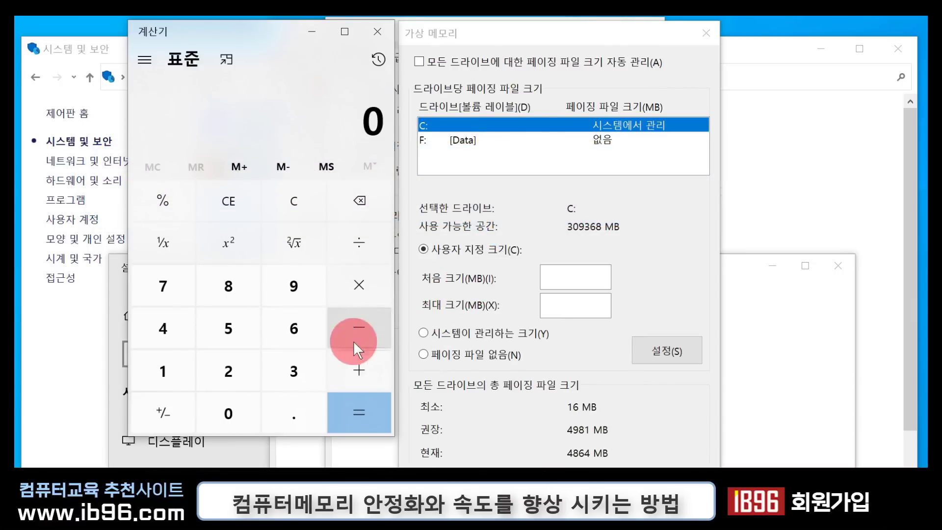
# - Convert 32 GB to megabytes in Calculator by computing 32 × 1024
pyautogui.click(287, 369)
pyautogui.click(240, 369)
pyautogui.click(368, 290)
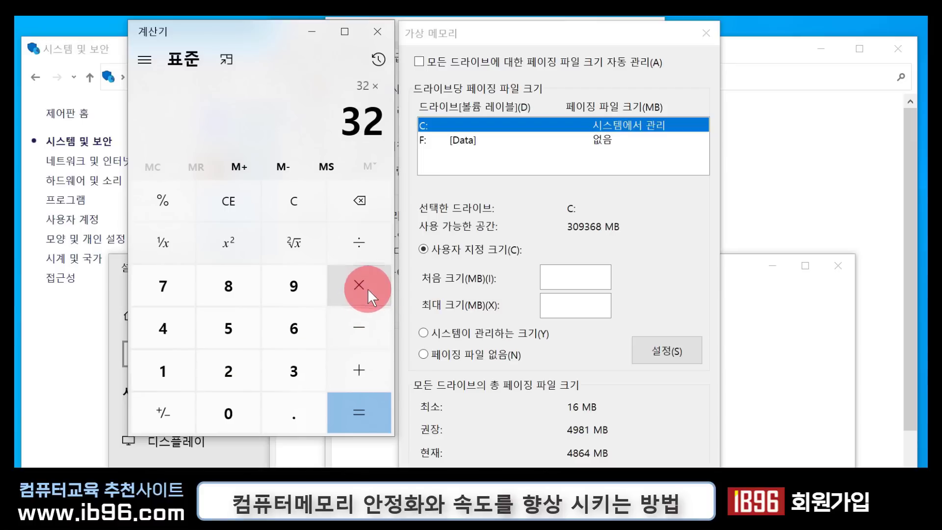
pyautogui.click(174, 376)
pyautogui.click(223, 412)
pyautogui.click(226, 375)
pyautogui.click(175, 334)
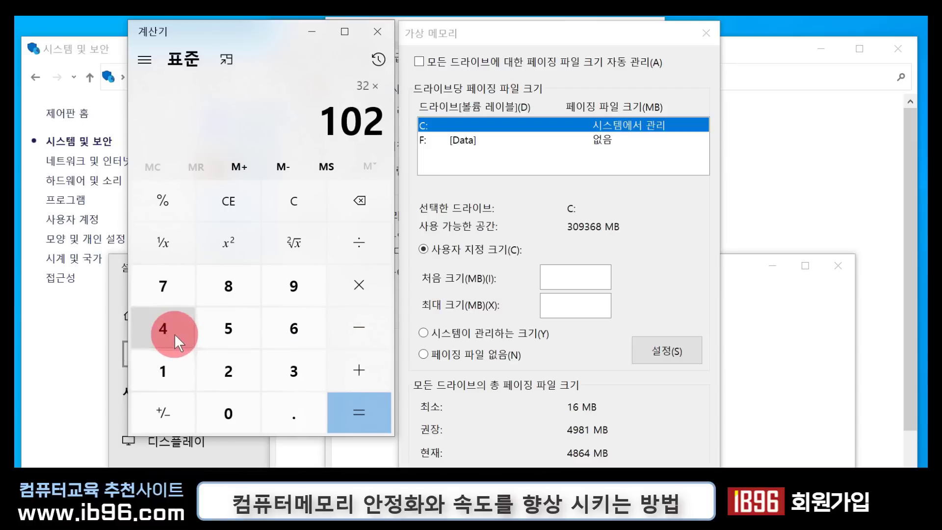
pyautogui.click(354, 412)
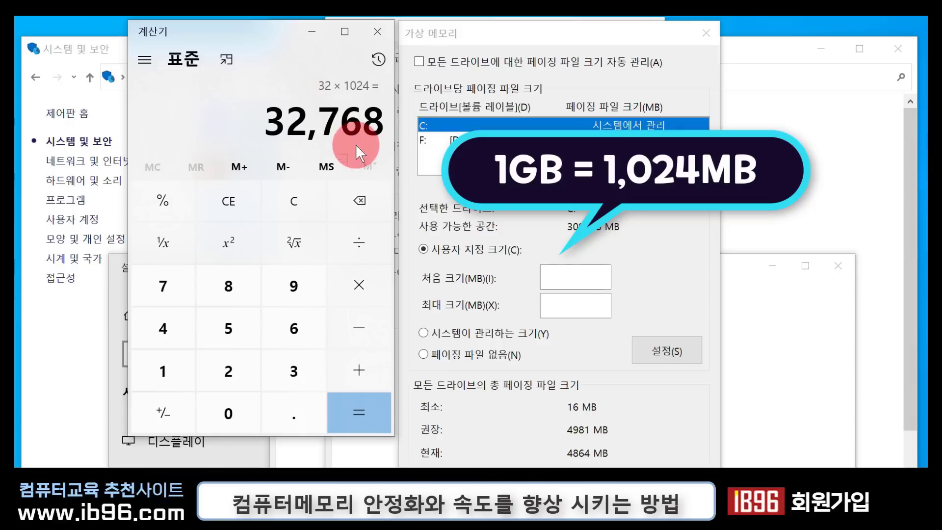
# - Clear the calculator and convert 4 GB to megabytes by computing 4 × 1024
pyautogui.click(295, 194)
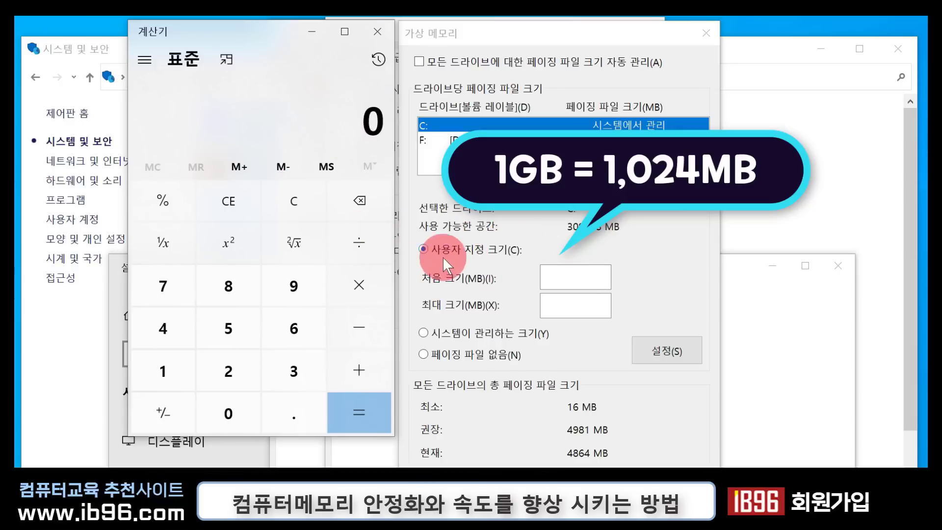
pyautogui.click(163, 330)
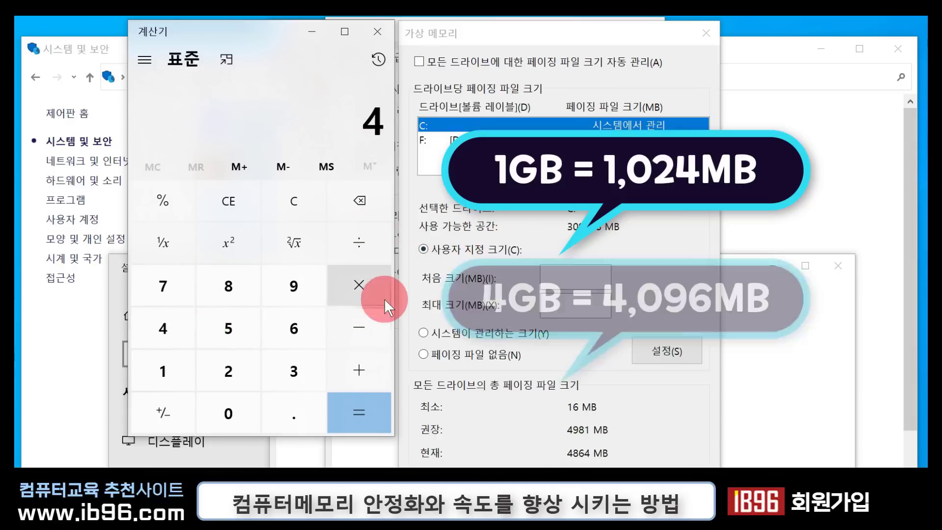
pyautogui.click(384, 299)
pyautogui.click(166, 379)
pyautogui.click(217, 414)
pyautogui.click(197, 357)
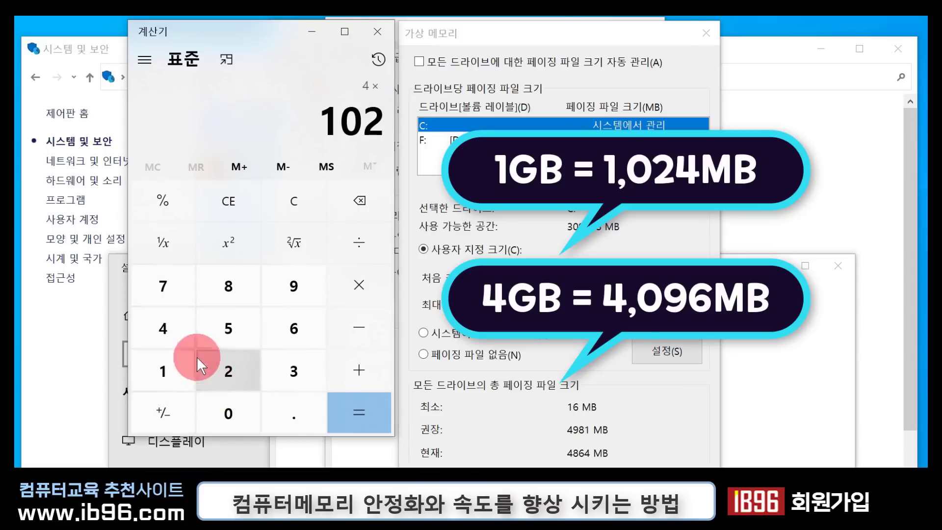
pyautogui.click(169, 334)
pyautogui.click(370, 409)
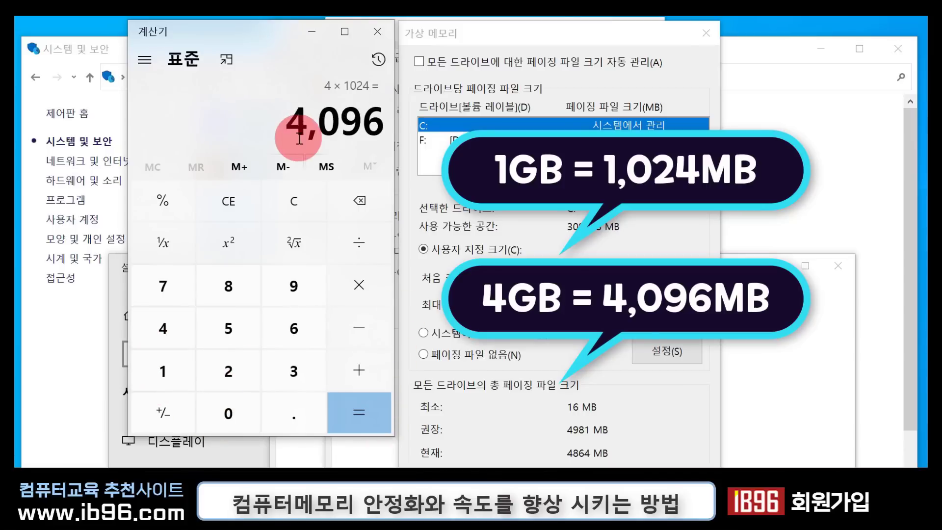
# - Clear the calculator and convert 8 GB to megabytes by computing 8 × 1024
pyautogui.click(294, 202)
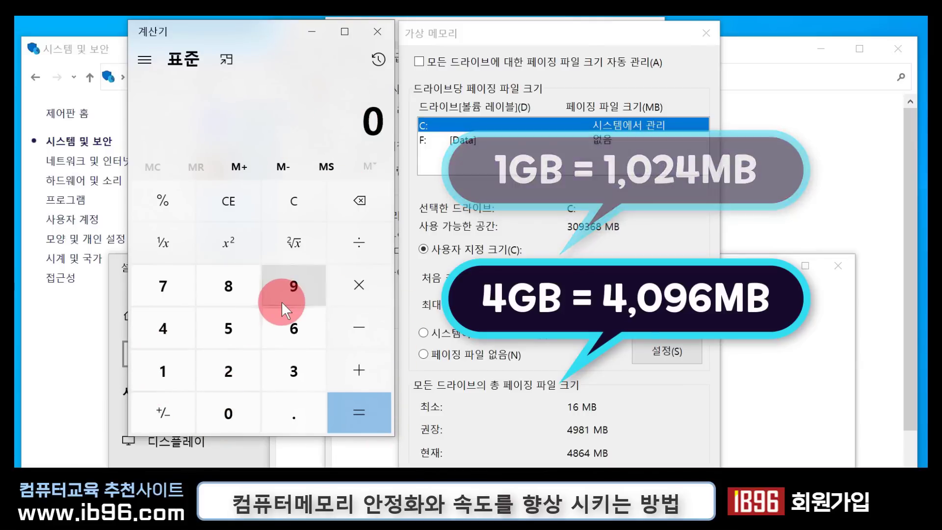
pyautogui.click(227, 295)
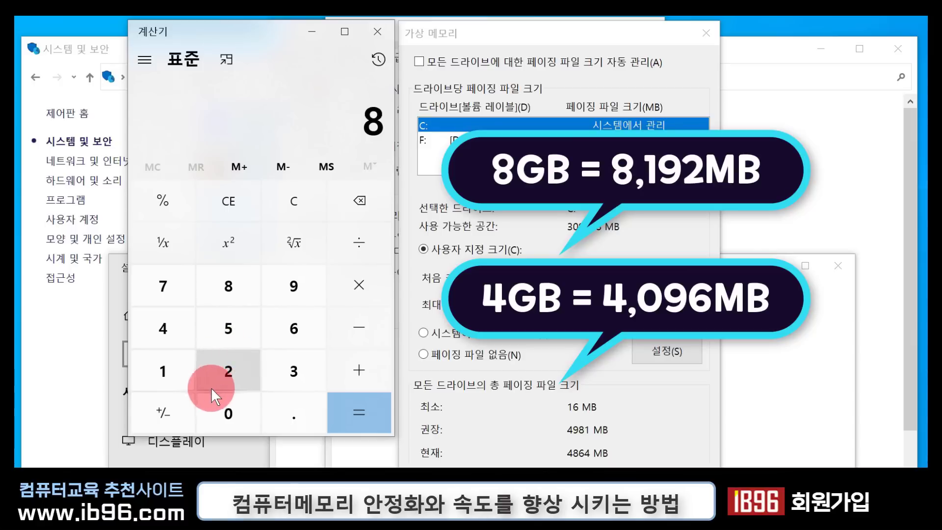
pyautogui.click(366, 281)
pyautogui.click(169, 373)
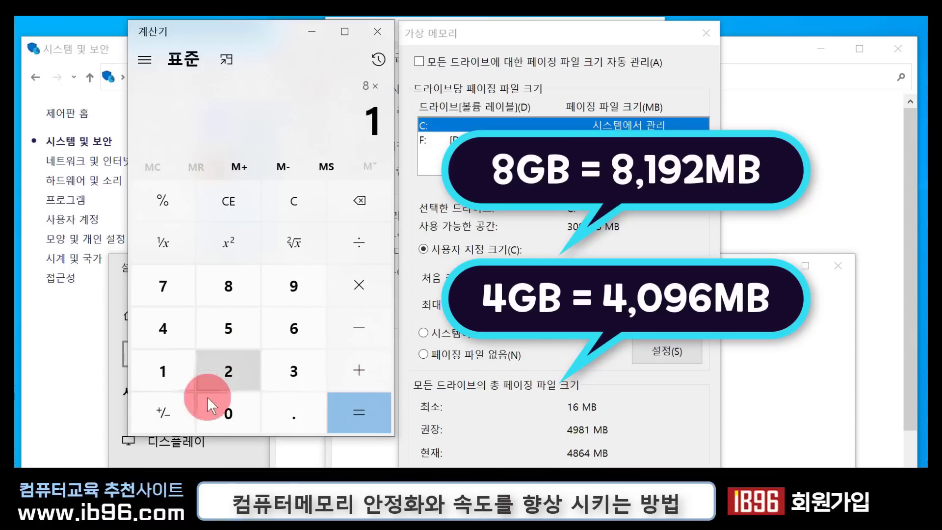
pyautogui.click(207, 397)
pyautogui.click(221, 366)
pyautogui.click(186, 335)
pyautogui.click(362, 415)
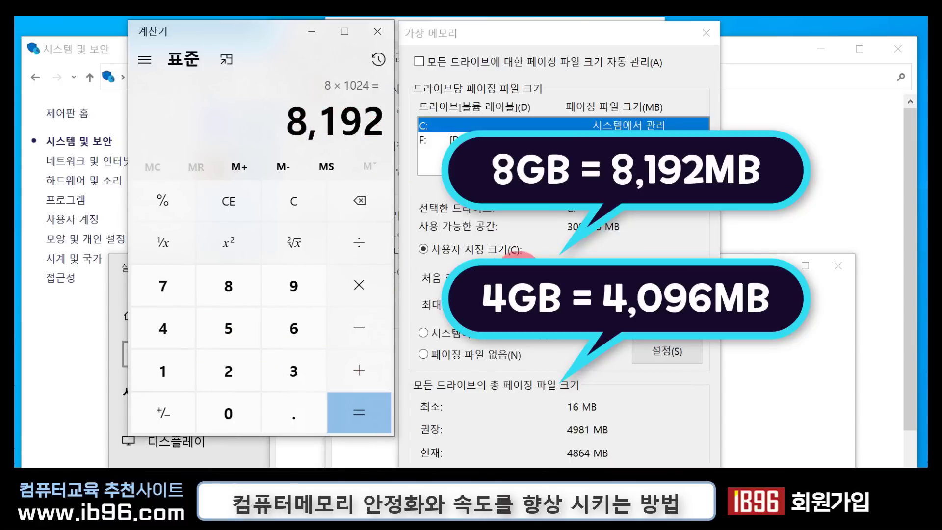
# - Set drive C's initial paging file size to 8192 MB and compute 8192 × 2 in Calculator
pyautogui.click(565, 253)
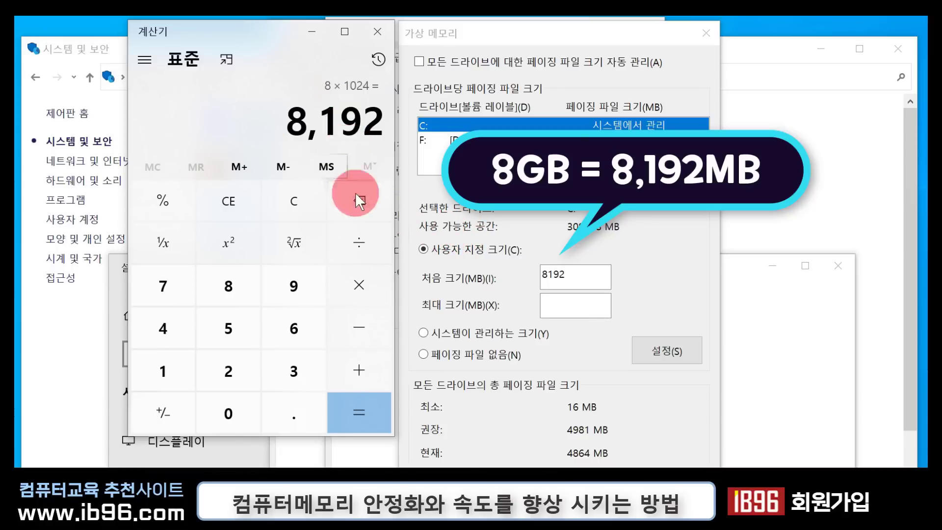
pyautogui.click(361, 285)
pyautogui.click(239, 375)
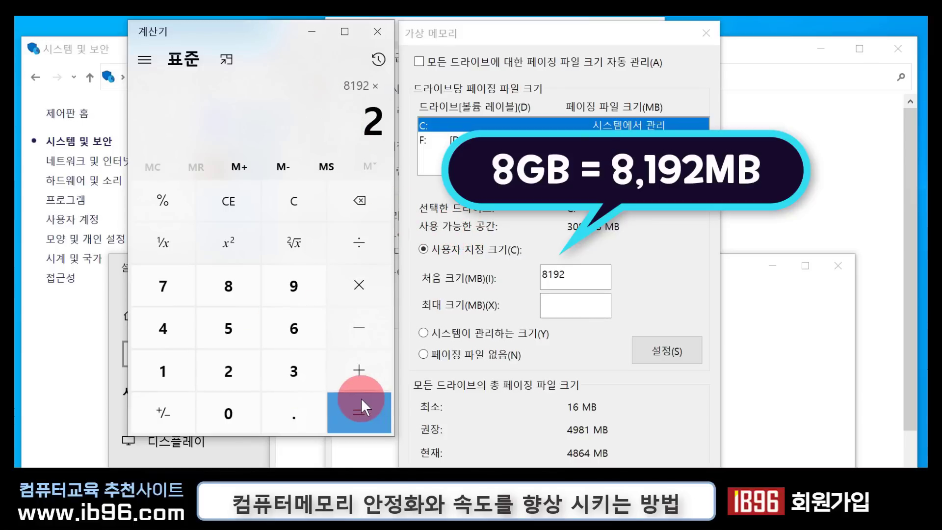
pyautogui.click(361, 400)
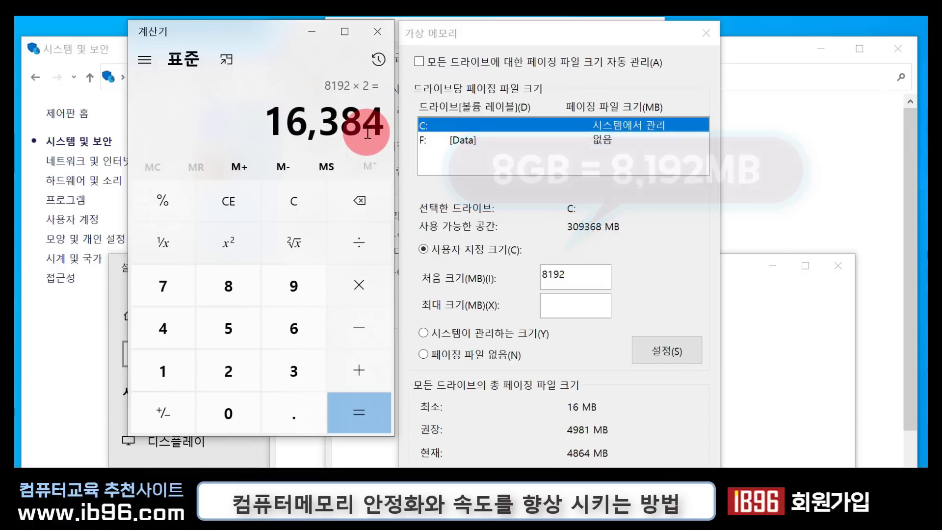
# - Set drive C's maximum paging file size to 16384 MB and close the performance options
pyautogui.click(567, 316)
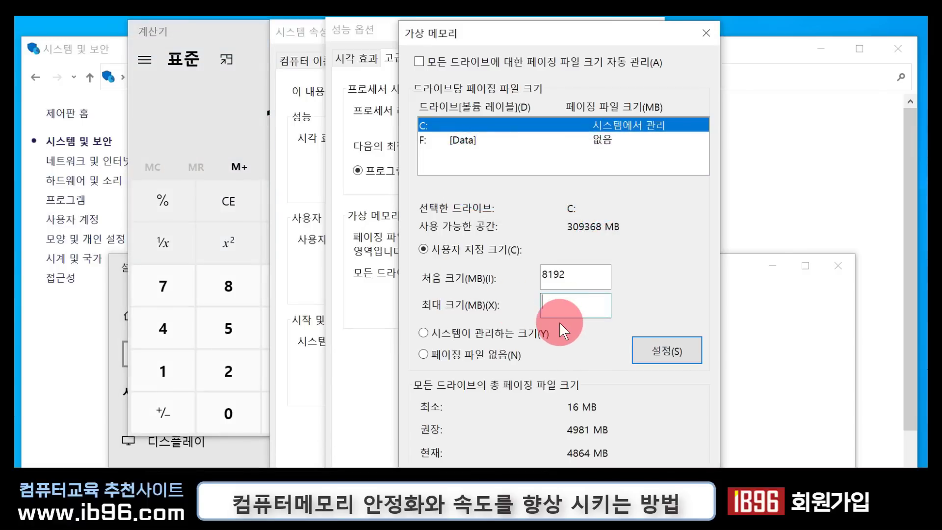
pyautogui.write('16384')
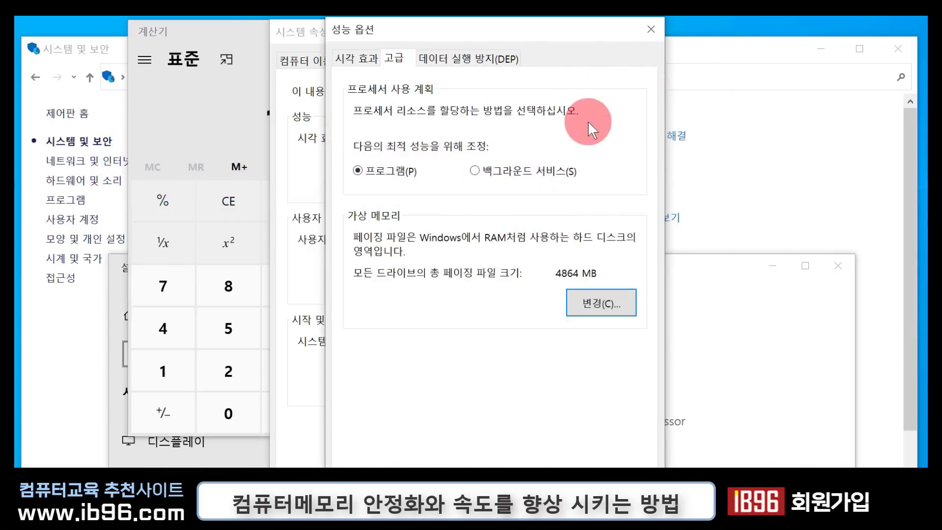
pyautogui.click(646, 30)
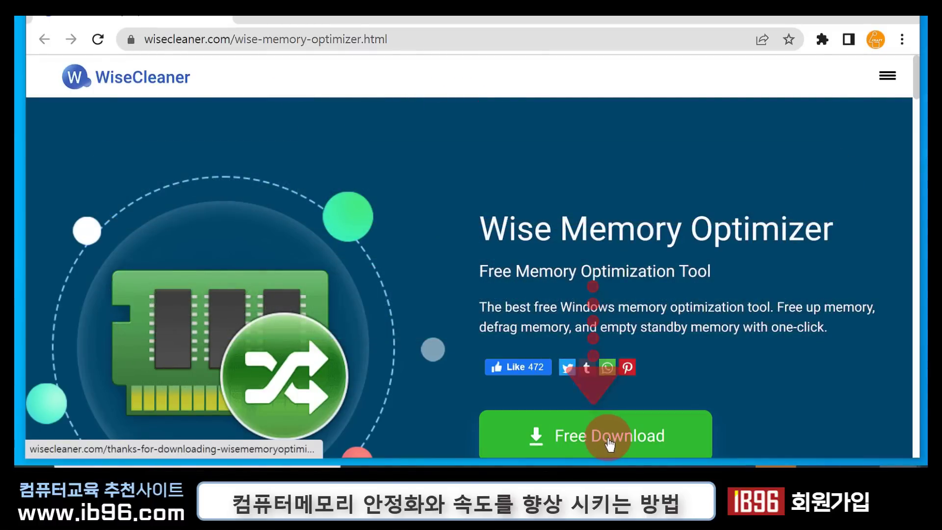
# - Download the free Wise Memory Optimizer installer and run WMOSetup_4.1.8.121.exe from the download folder
pyautogui.click(611, 444)
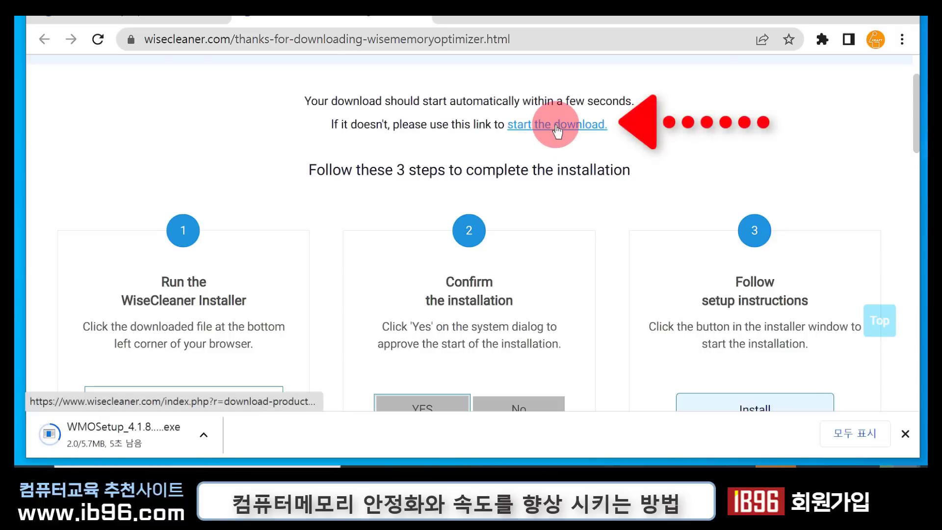
pyautogui.click(557, 129)
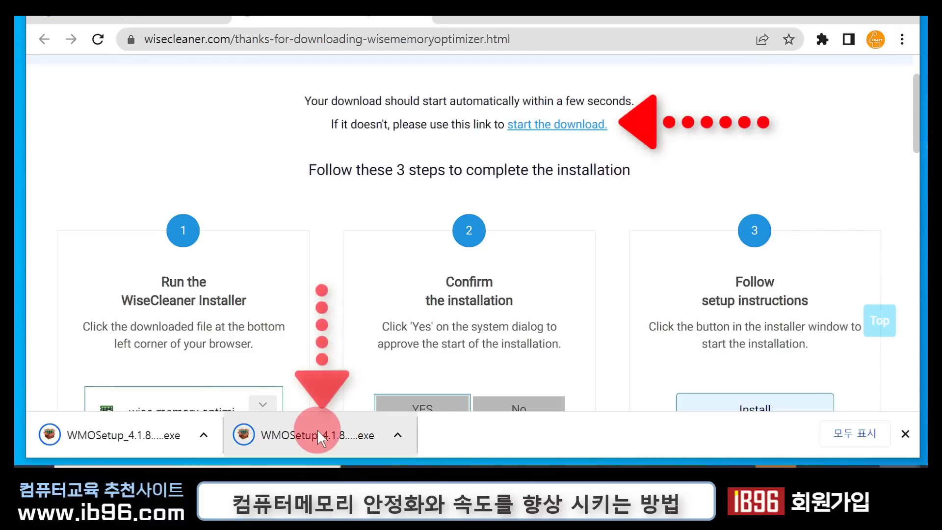
pyautogui.click(400, 434)
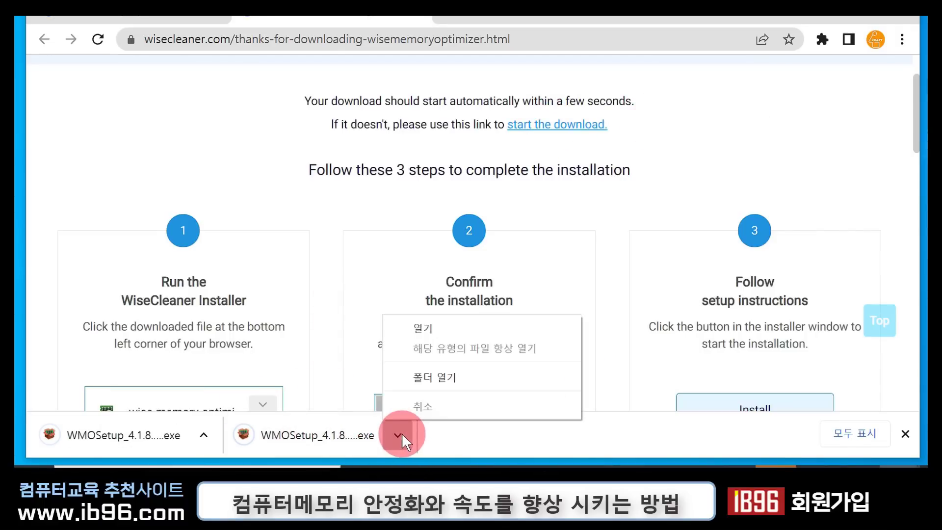
pyautogui.click(450, 379)
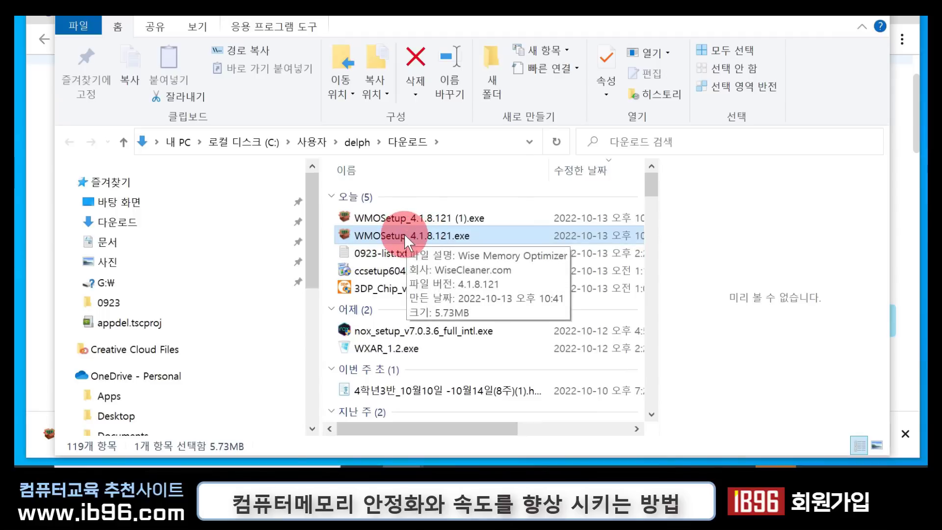
pyautogui.doubleClick(404, 234)
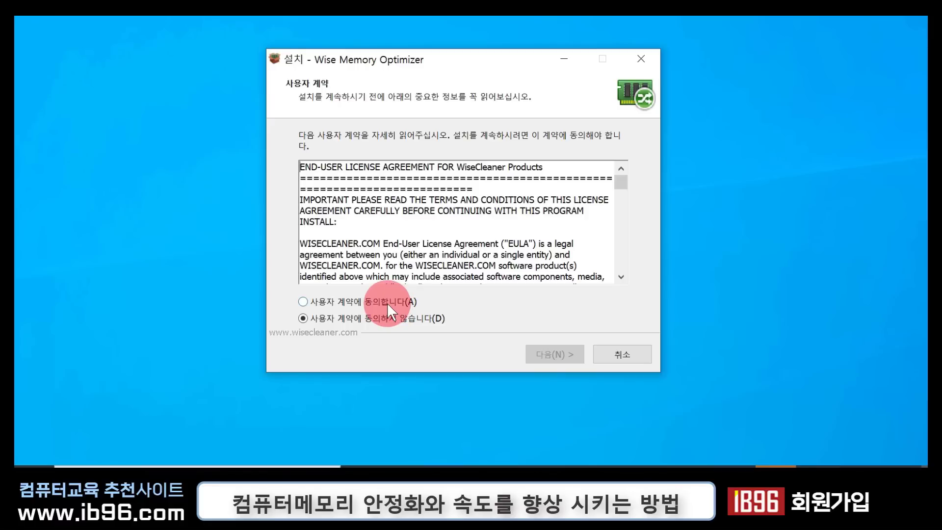
# - Accept the licence agreement, install Wise Memory Optimizer in its default folder and launch it on completion
pyautogui.click(387, 302)
pyautogui.click(563, 355)
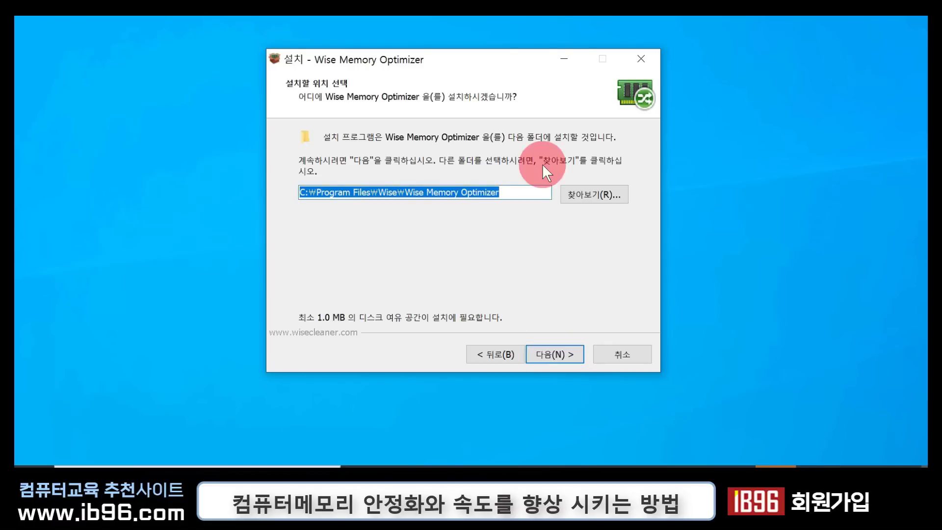
pyautogui.click(557, 352)
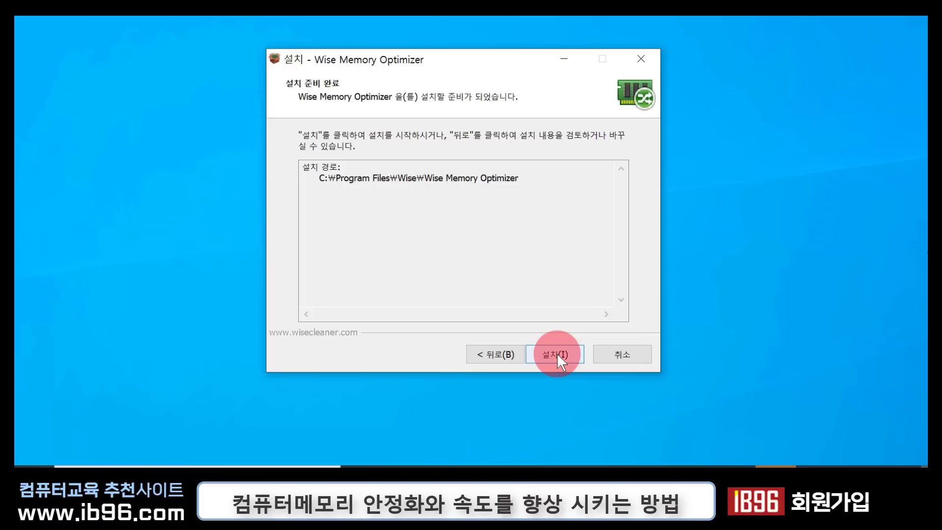
pyautogui.click(558, 352)
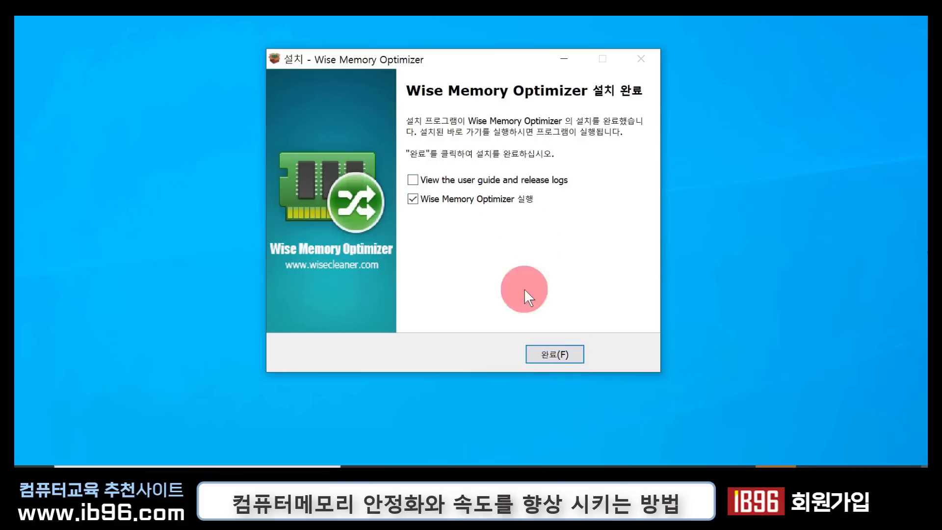
pyautogui.click(560, 347)
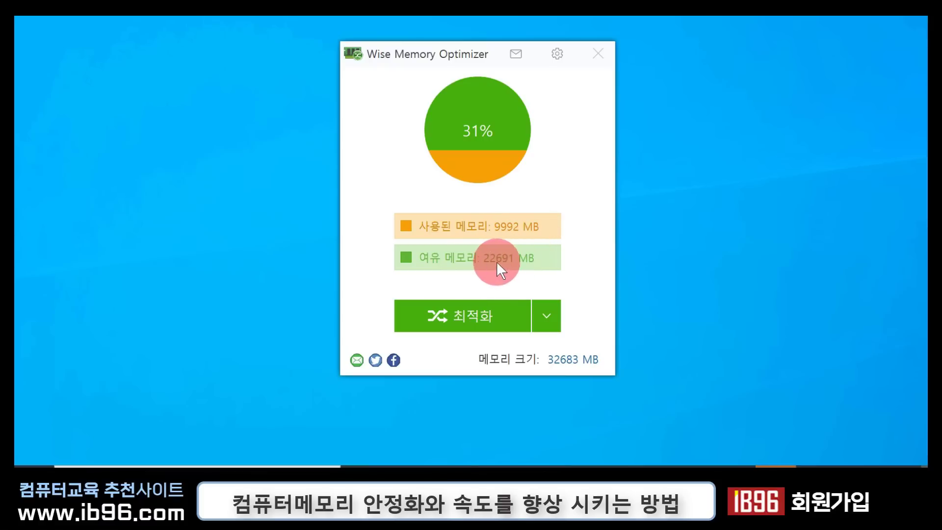
# - Optimize the memory with Wise Memory Optimizer, check which optimization options are enabled, and close its window
pyautogui.click(485, 317)
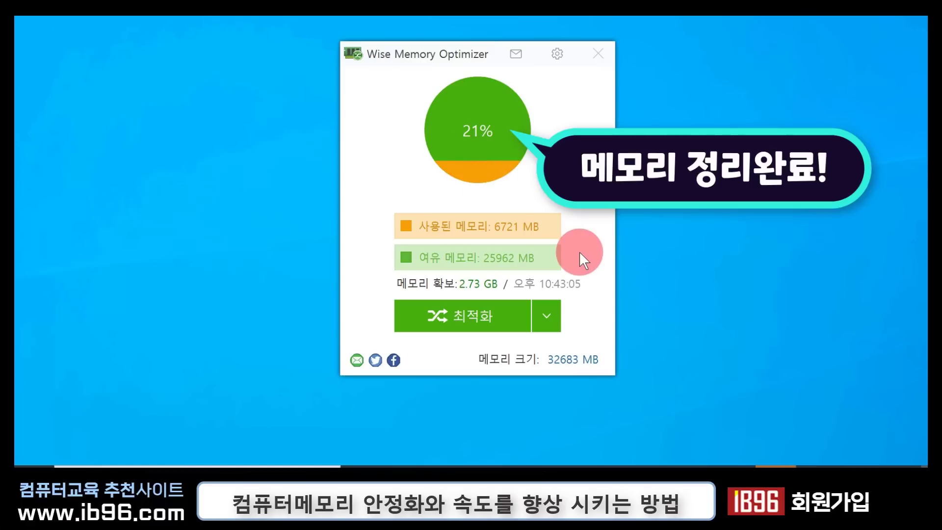
pyautogui.click(546, 316)
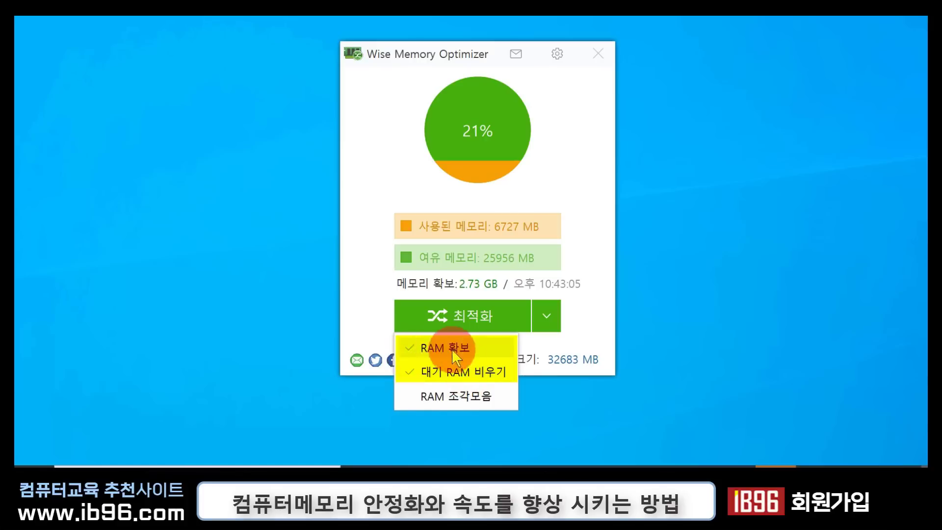
pyautogui.click(599, 225)
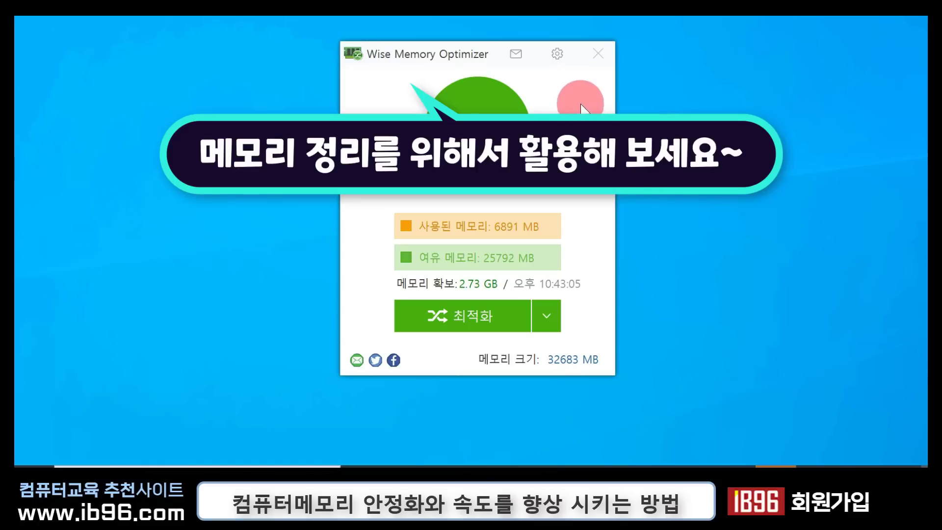
pyautogui.click(600, 49)
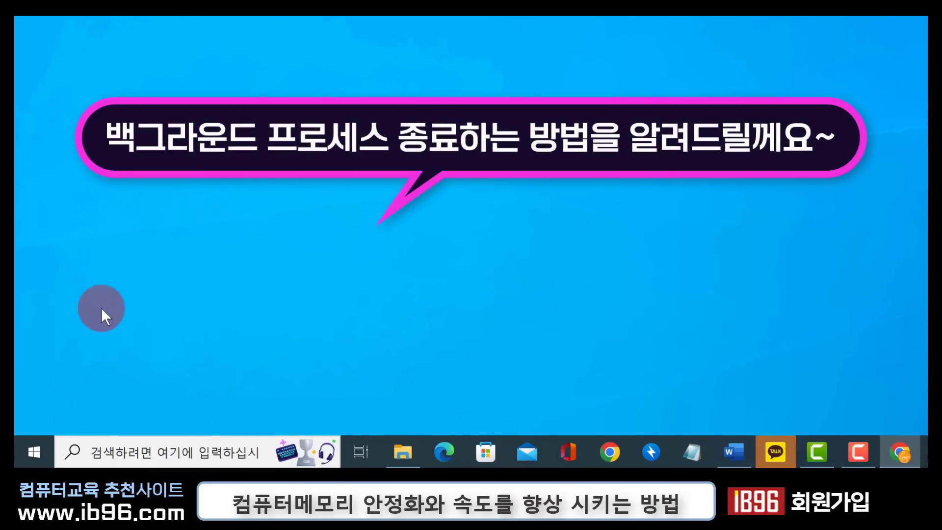
# - Open Task Manager and sort the running processes by memory usage in descending order
pyautogui.rightClick(36, 452)
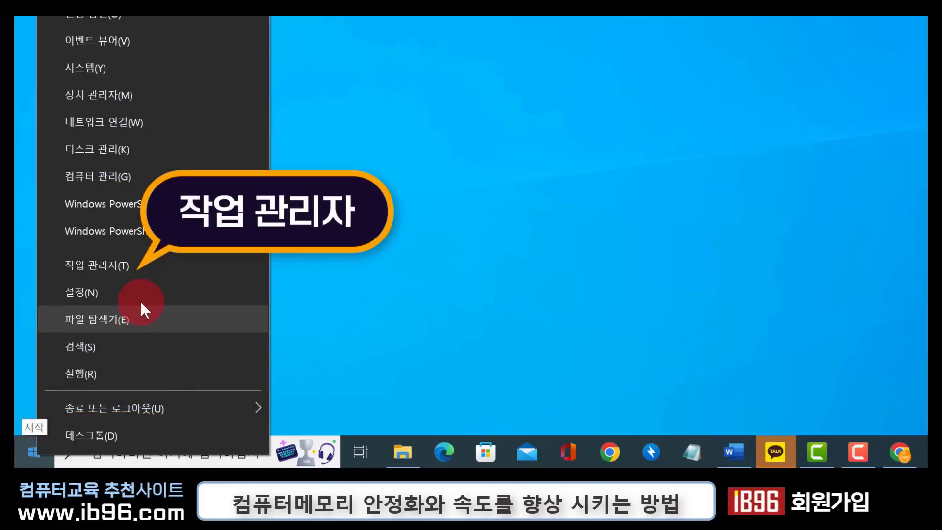
pyautogui.click(135, 268)
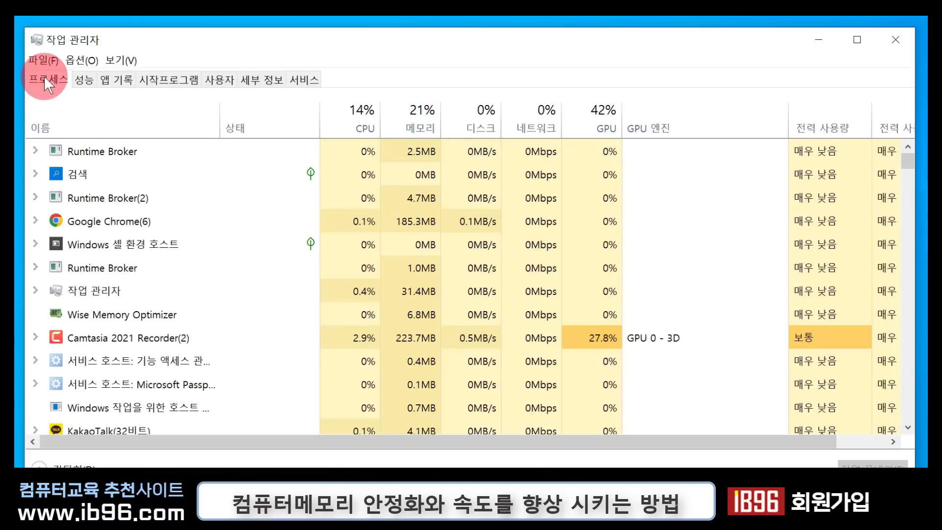
pyautogui.click(438, 147)
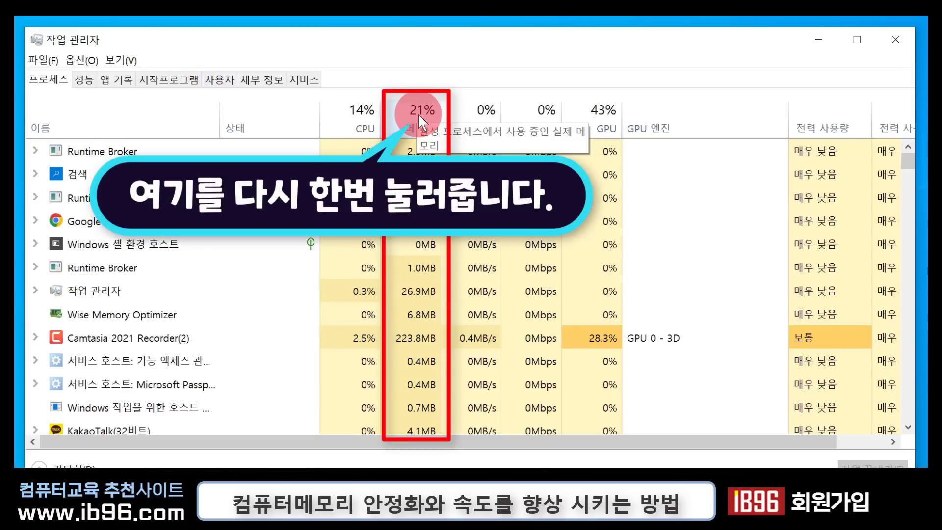
pyautogui.click(418, 114)
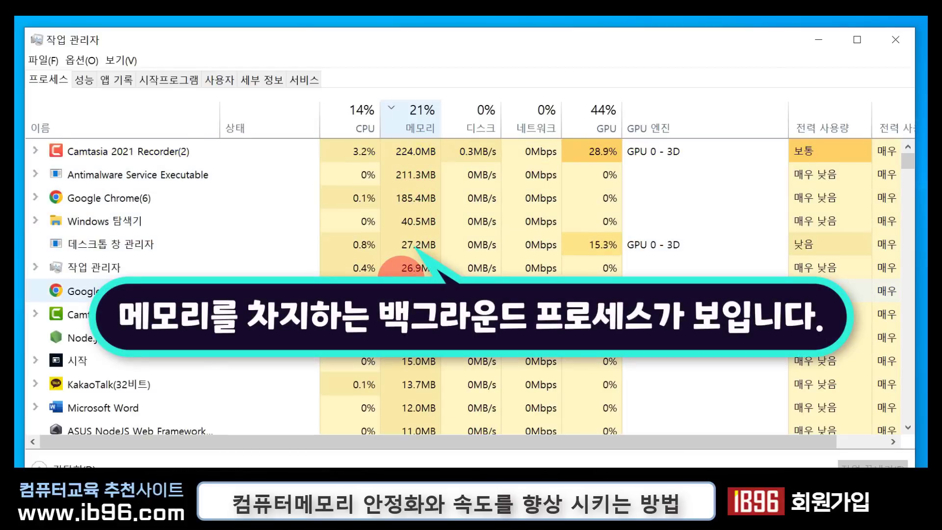
# - Find KakaoTalk in the process list and view the option for ending its task, leaving the process running
pyautogui.scroll(-1, 402, 279)
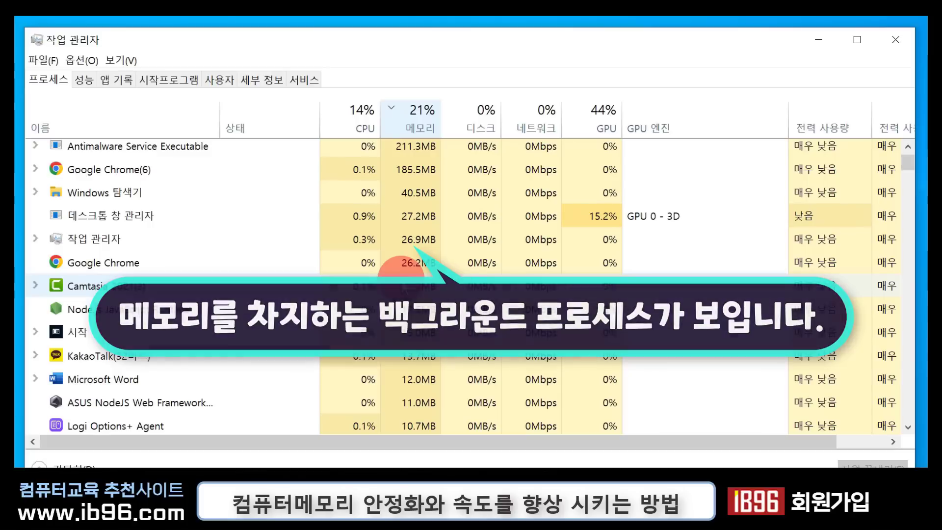
pyautogui.scroll(-1, 402, 278)
pyautogui.scroll(-1, 402, 278)
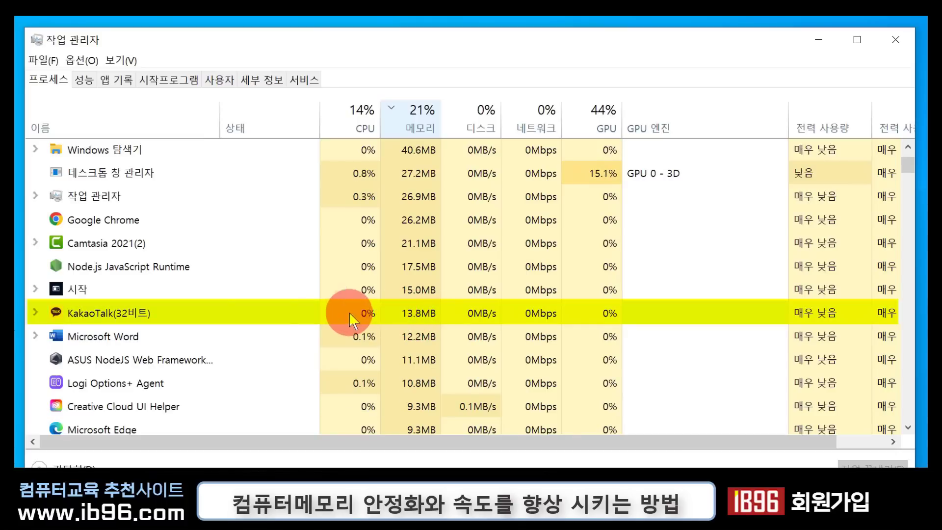
pyautogui.rightClick(201, 310)
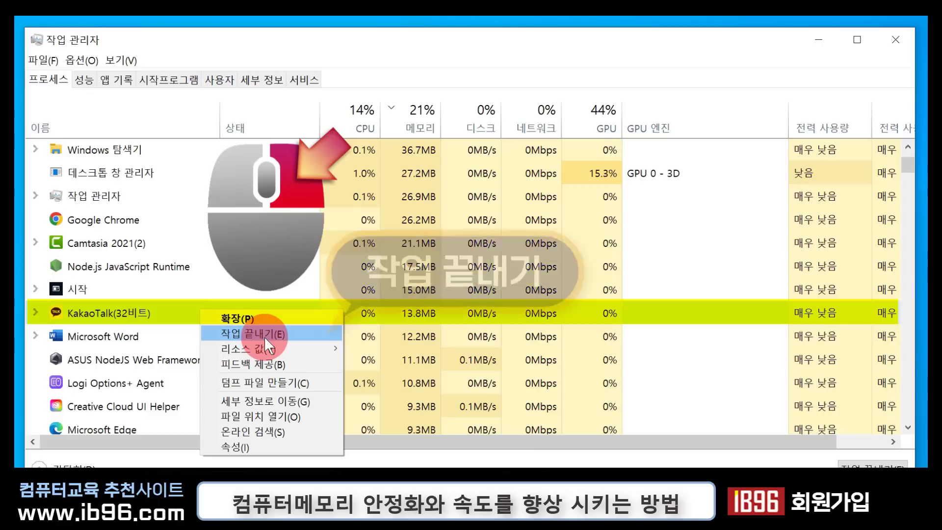
pyautogui.click(151, 335)
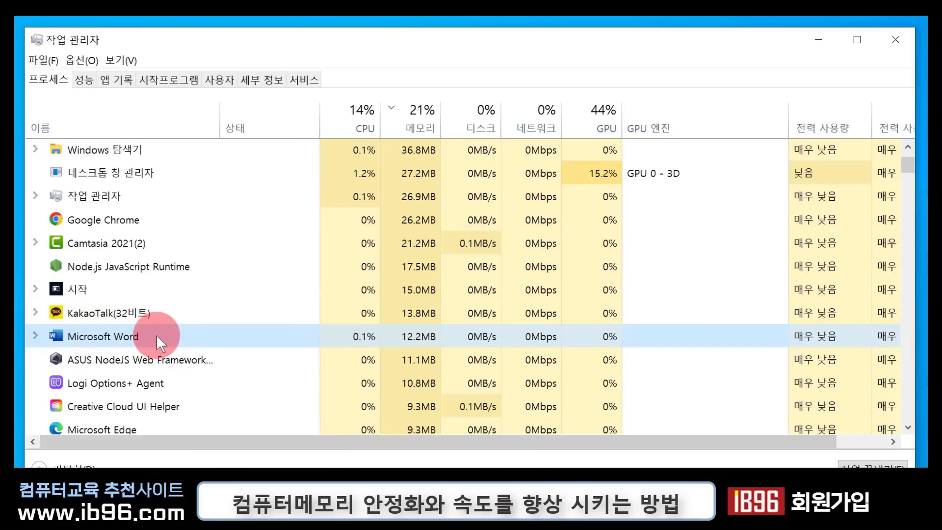
# - Find Wise Memory Optimizer among the background processes and end its task
pyautogui.scroll(-1, 156, 335)
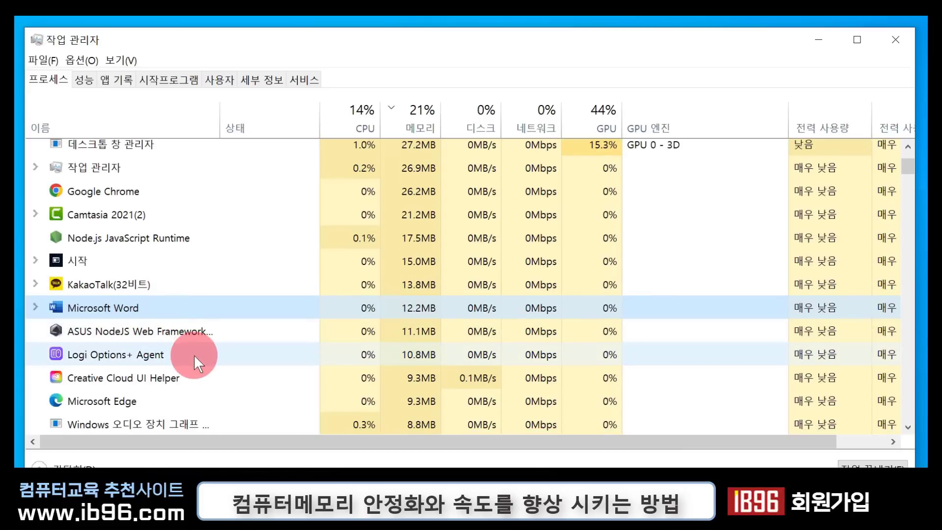
pyautogui.scroll(-1, 193, 354)
pyautogui.scroll(-1, 195, 333)
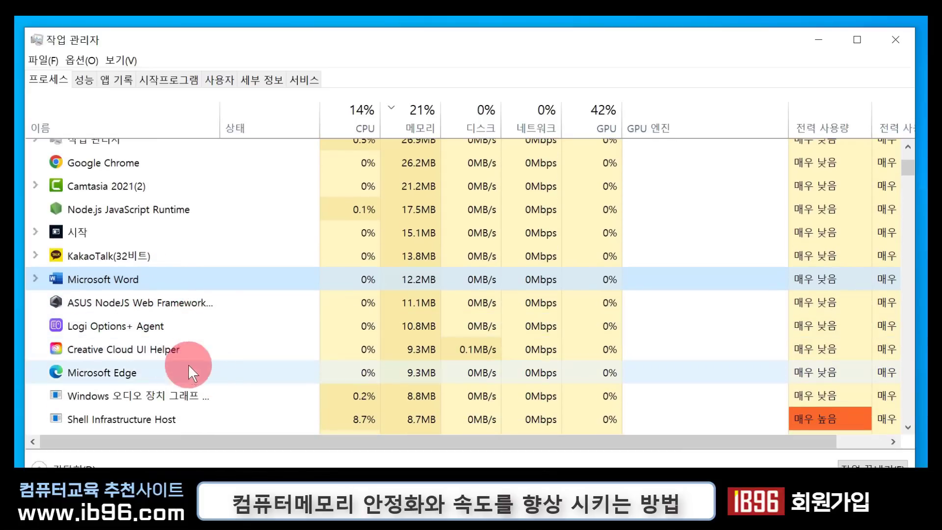
pyautogui.scroll(-2, 231, 356)
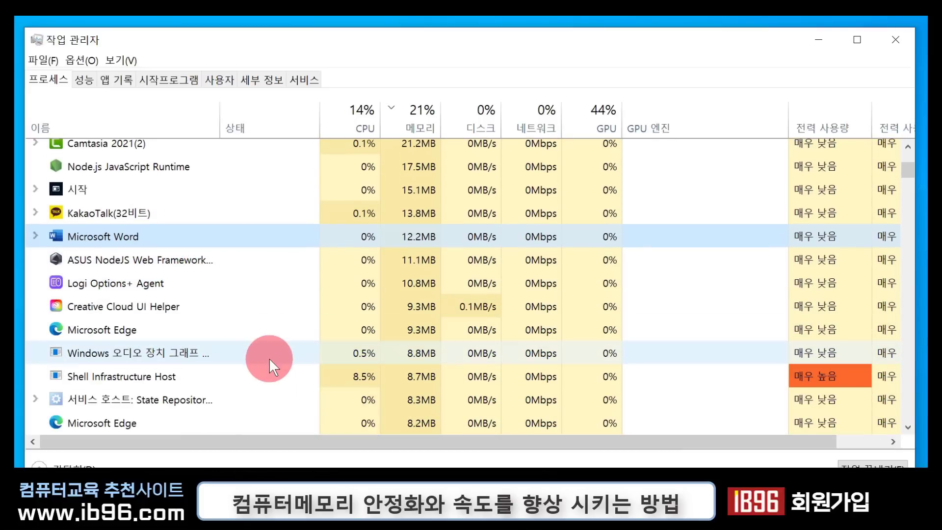
pyautogui.scroll(-2, 269, 358)
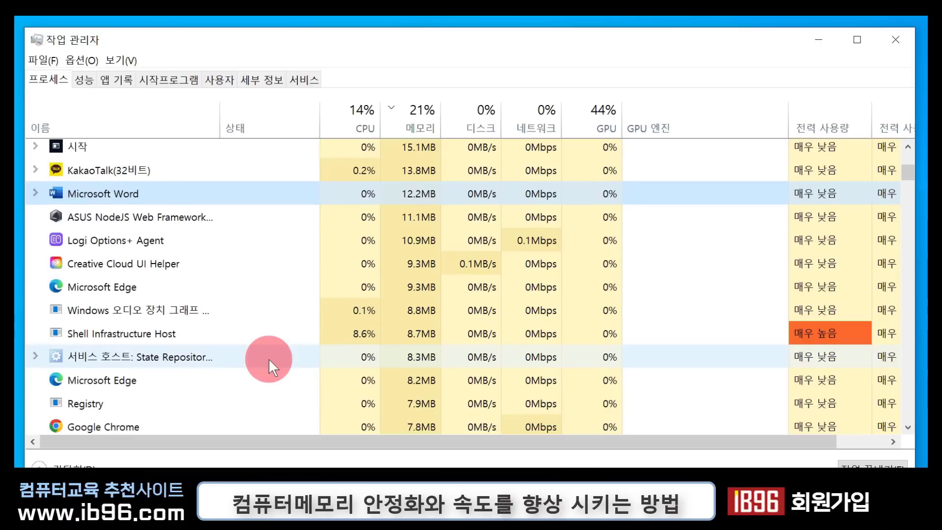
pyautogui.scroll(-5, 258, 411)
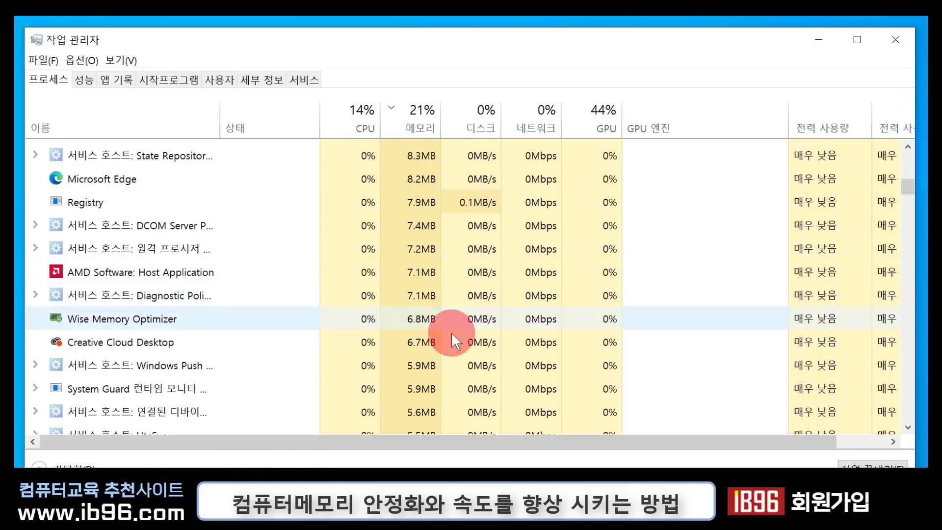
pyautogui.rightClick(198, 320)
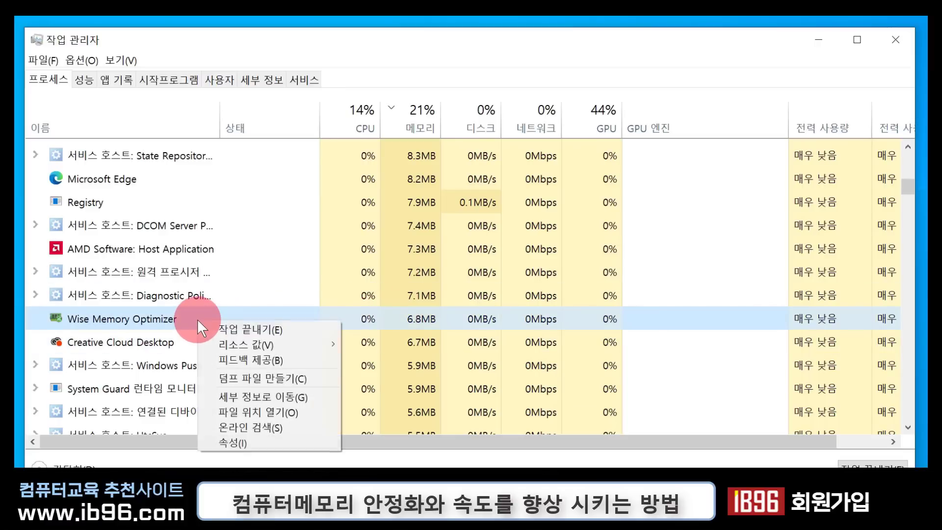
pyautogui.click(252, 324)
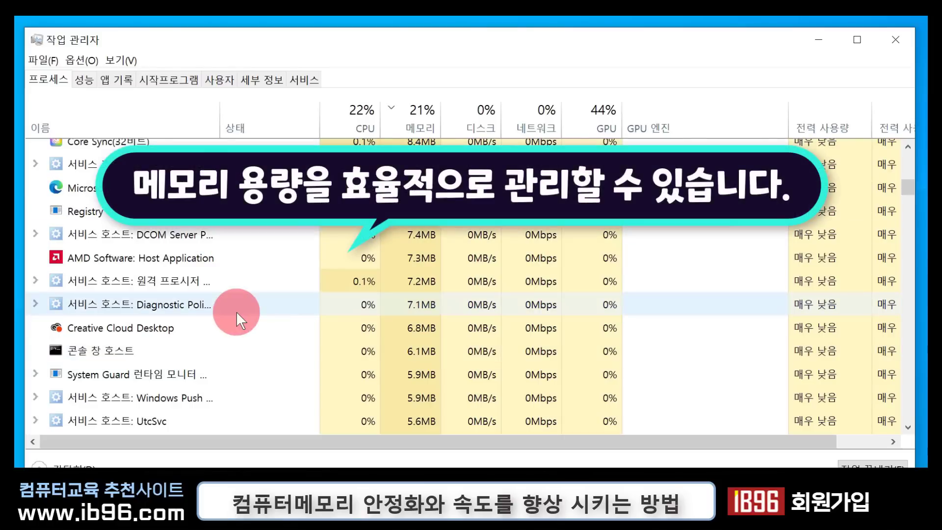
pyautogui.scroll(-1, 191, 334)
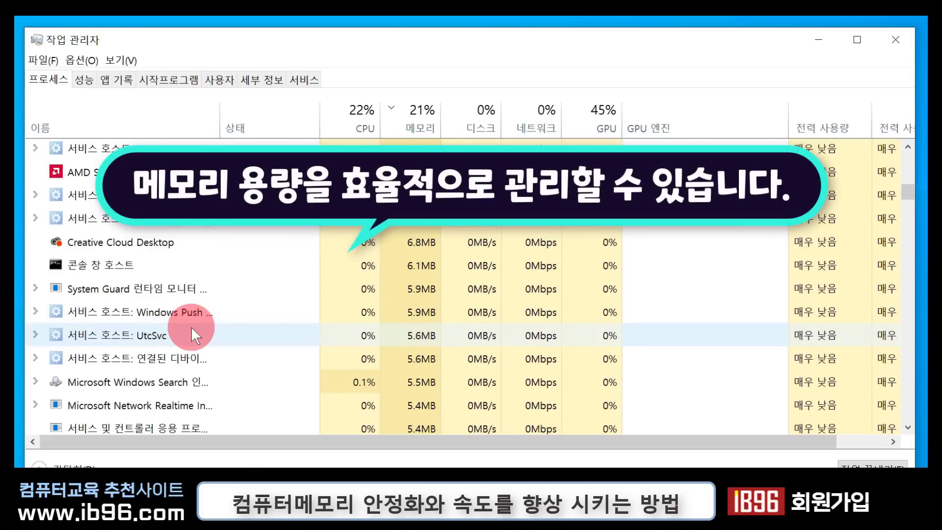
# - Find the Diagnostic Policy service host in the process list, request ending its task to check for a system-process warning, and cancel the request
pyautogui.scroll(-5, 190, 326)
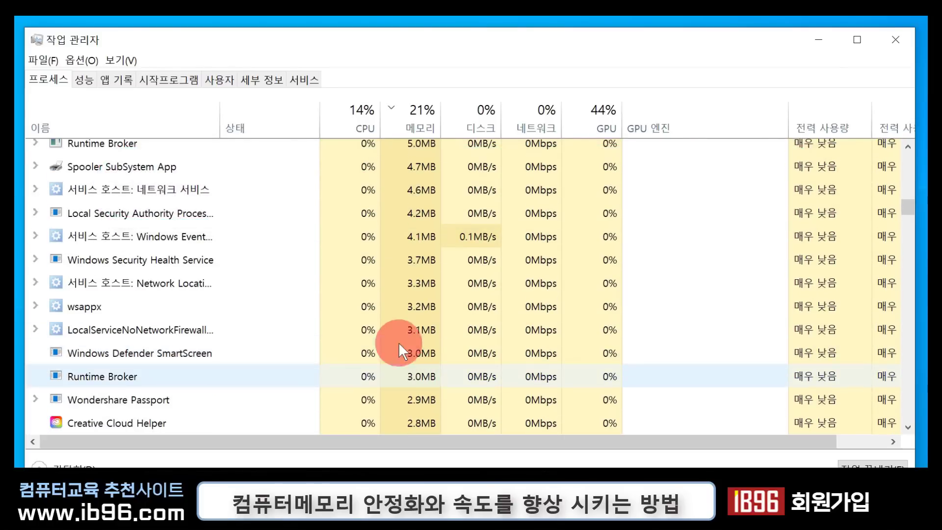
pyautogui.scroll(4, 376, 352)
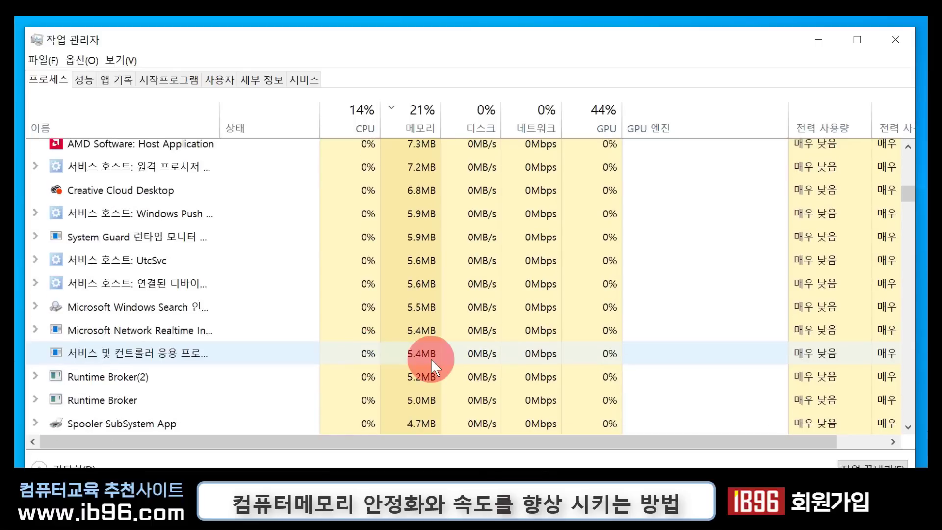
pyautogui.scroll(3, 438, 306)
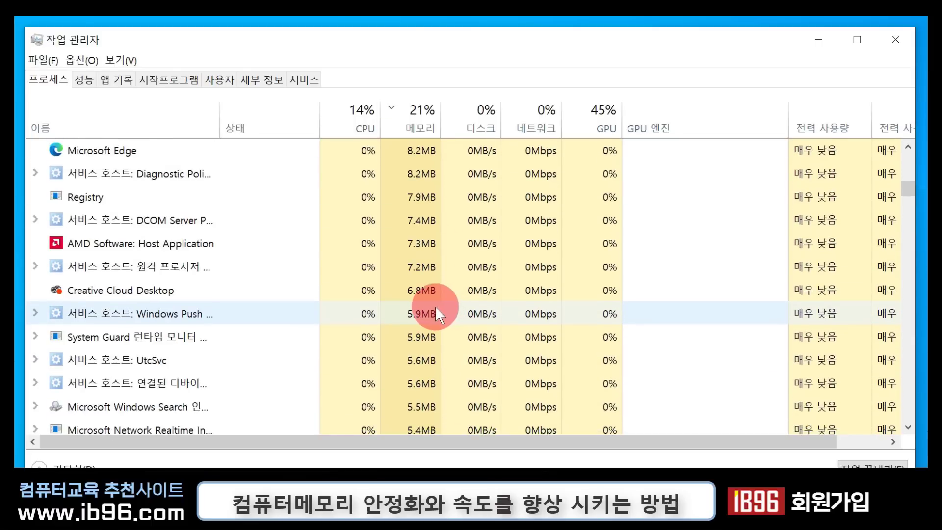
pyautogui.scroll(1, 378, 247)
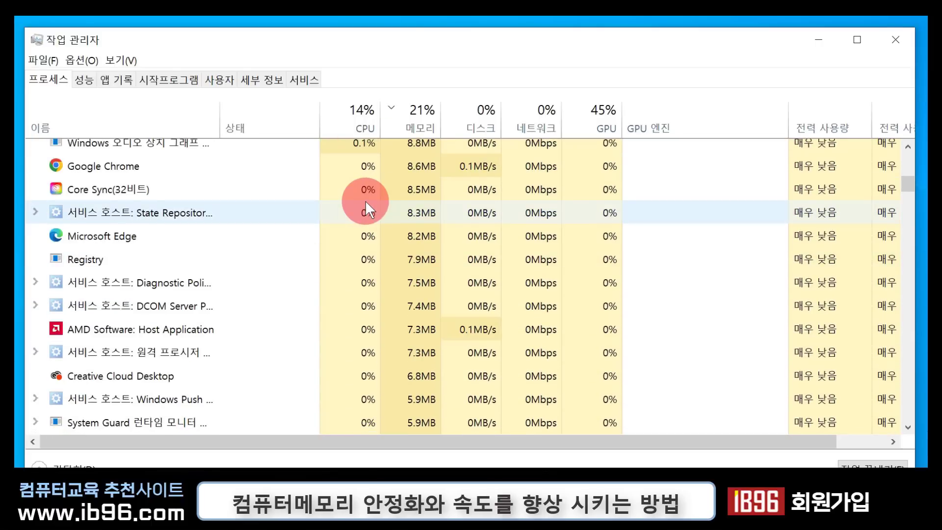
pyautogui.click(197, 279)
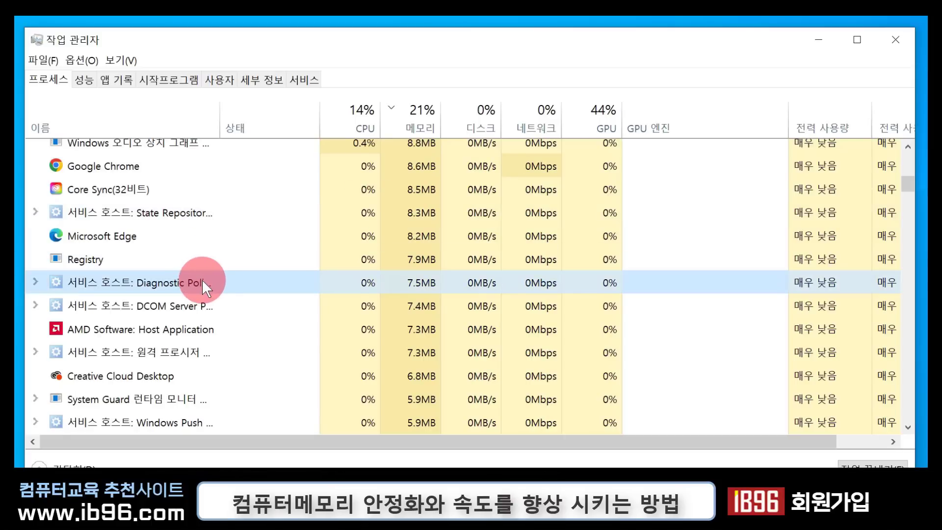
pyautogui.rightClick(227, 280)
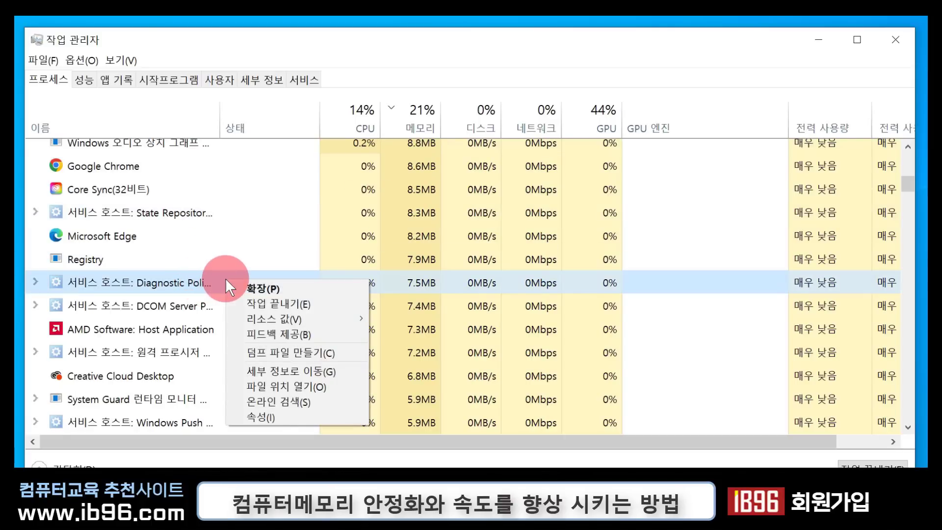
pyautogui.click(279, 300)
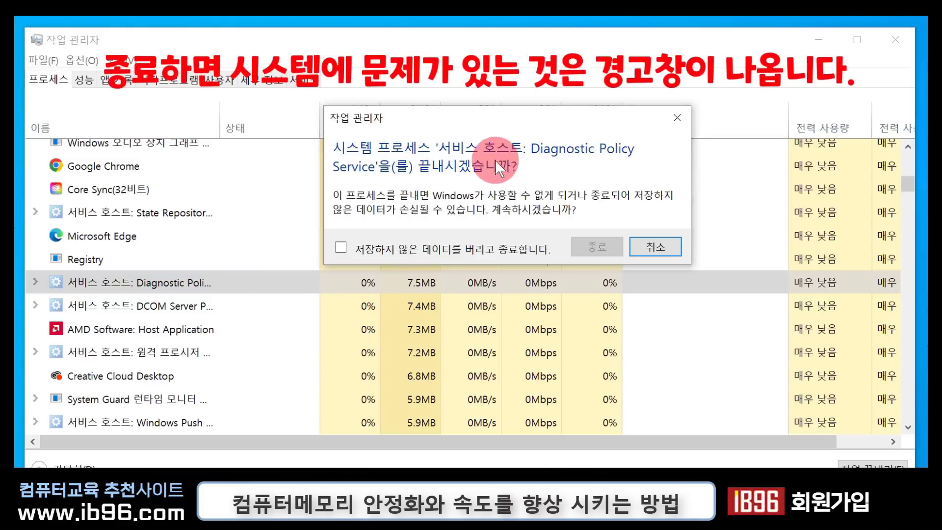
pyautogui.press('Escape')
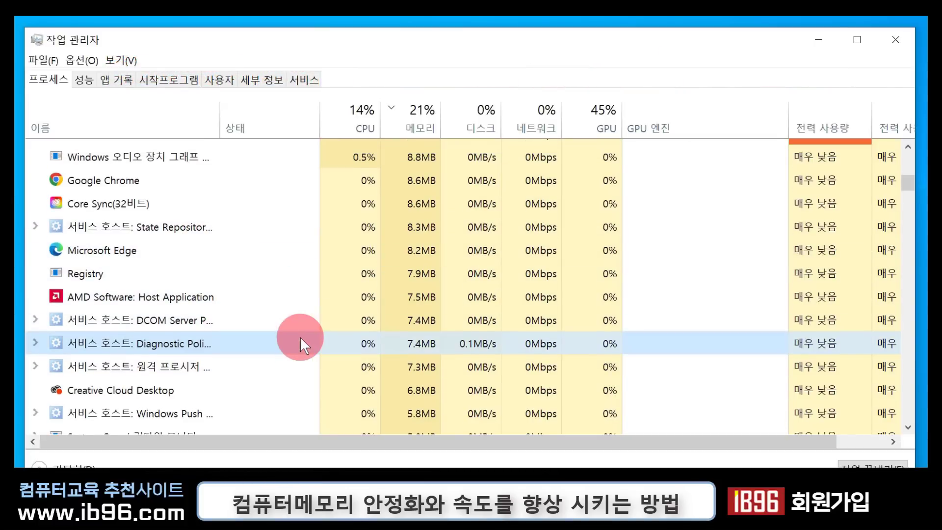
# - Look up a listed process by searching Naver in the browser for "system guard 런타임 모니터", review the results, and close the browser
pyautogui.scroll(-1, 299, 336)
pyautogui.scroll(-1, 299, 337)
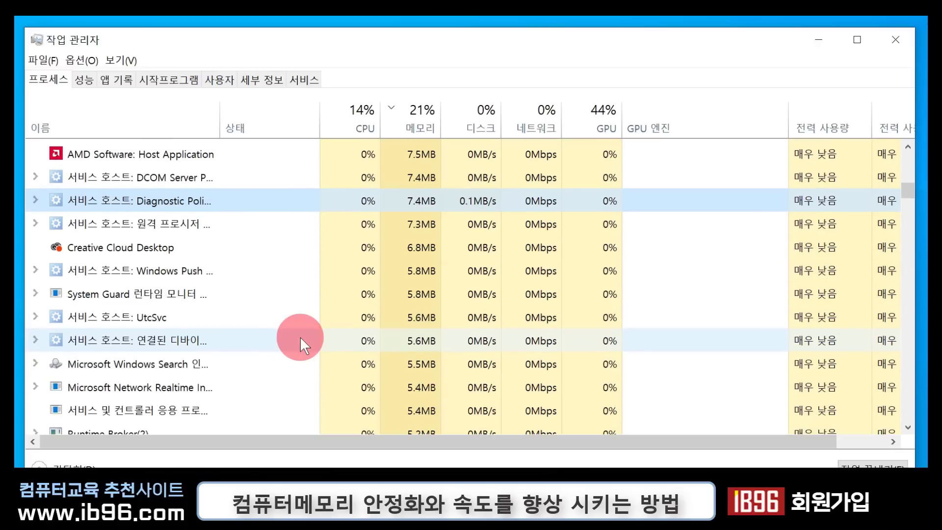
pyautogui.scroll(-1, 299, 337)
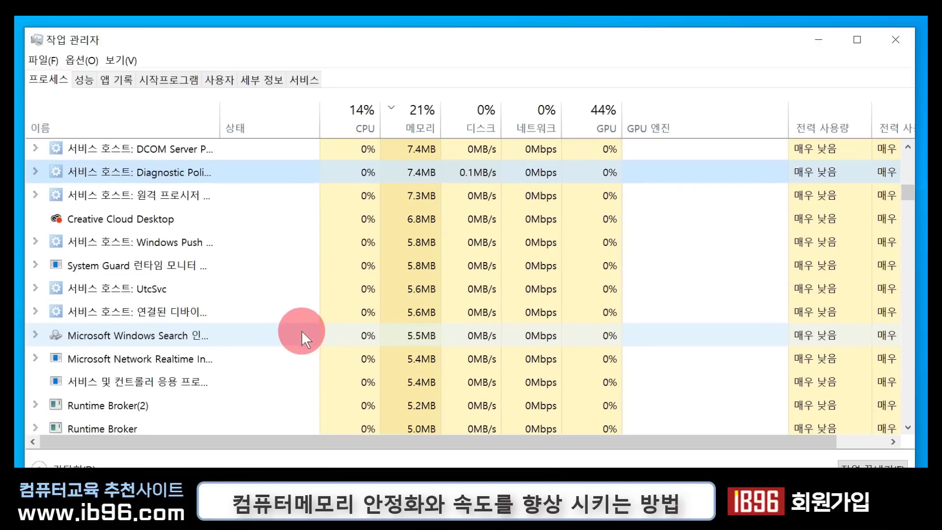
pyautogui.scroll(3, 302, 331)
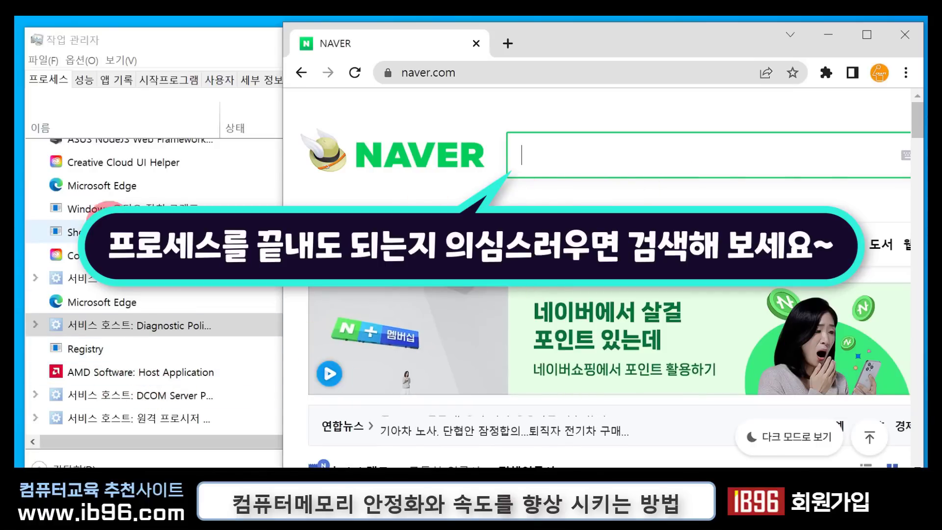
pyautogui.scroll(-3, 169, 298)
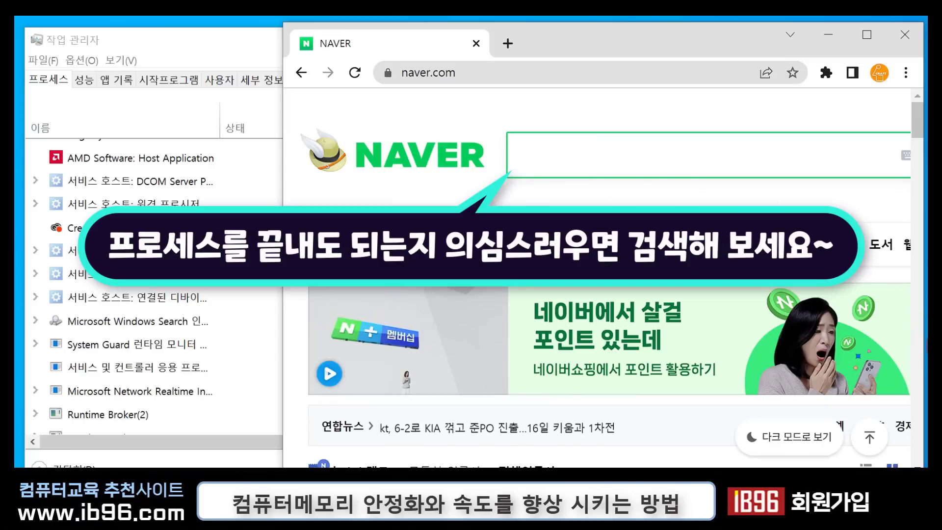
pyautogui.write('system guard 런타임 모니터')
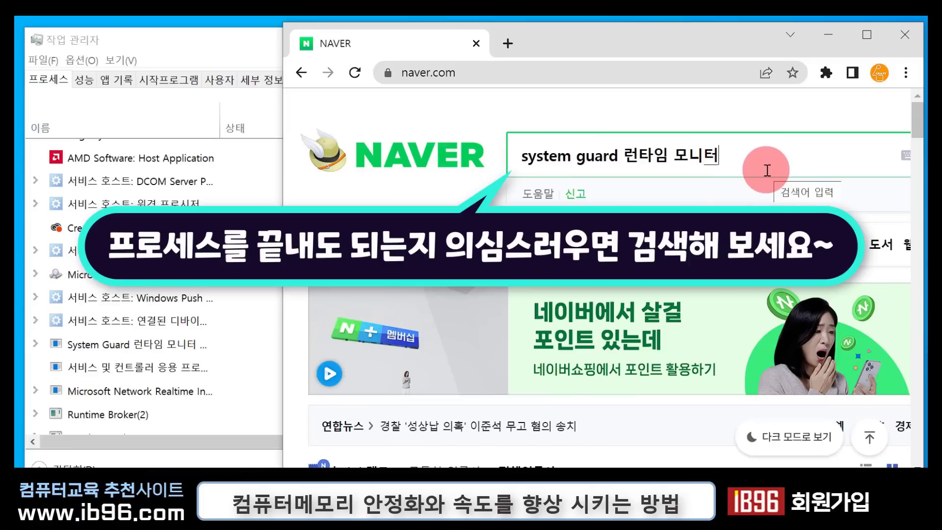
pyautogui.press('Return')
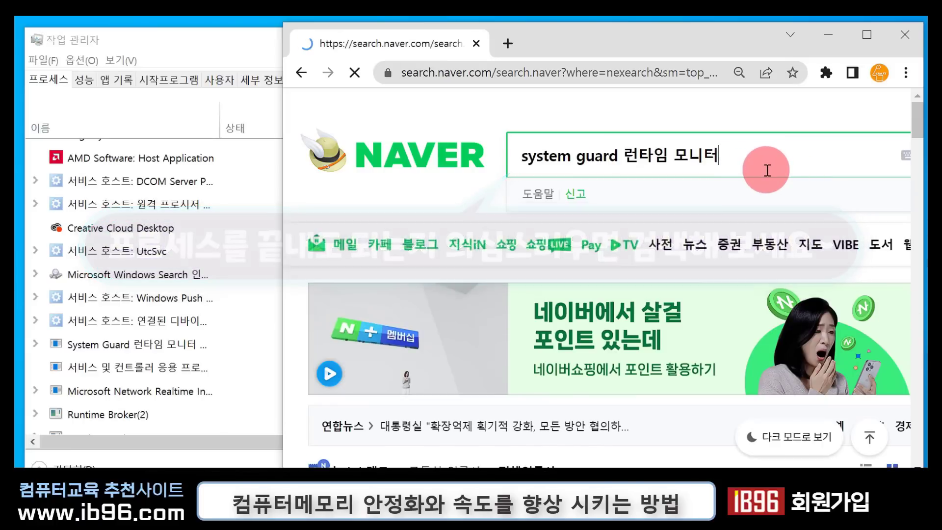
pyautogui.scroll(-5, 412, 249)
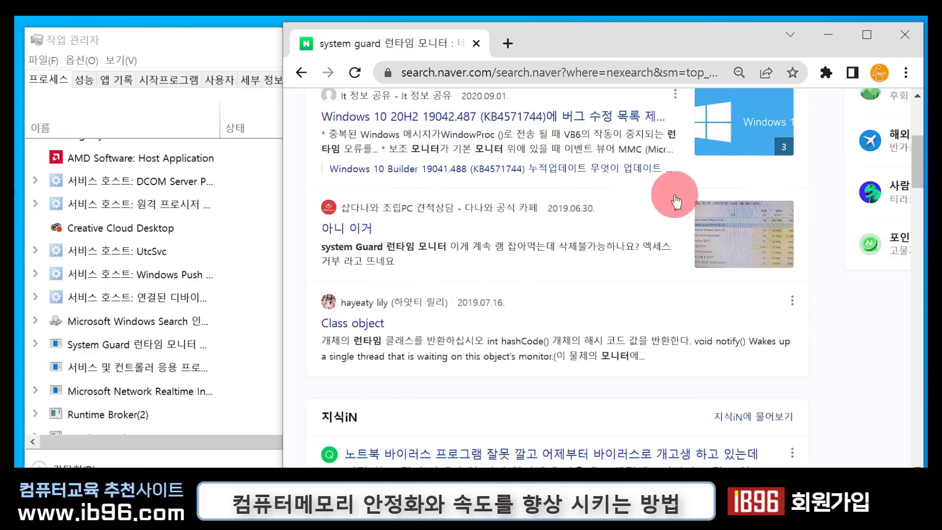
pyautogui.click(906, 36)
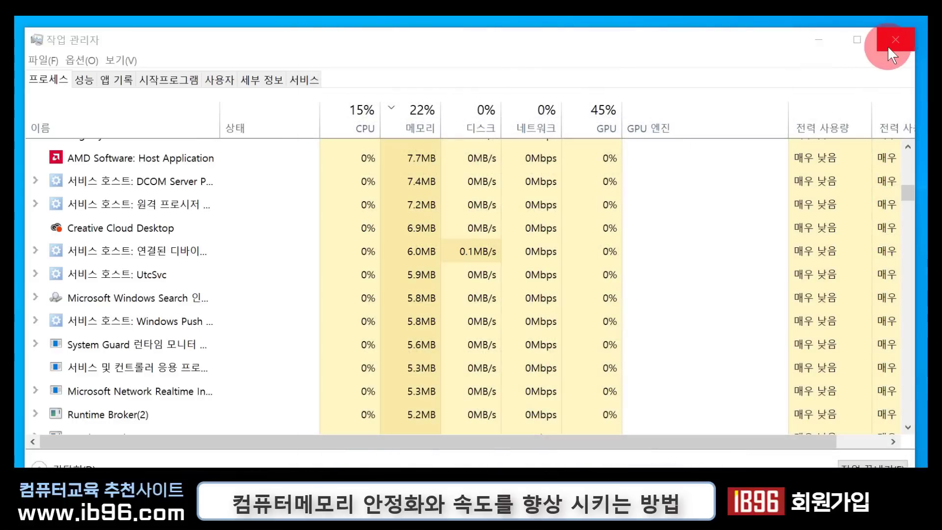